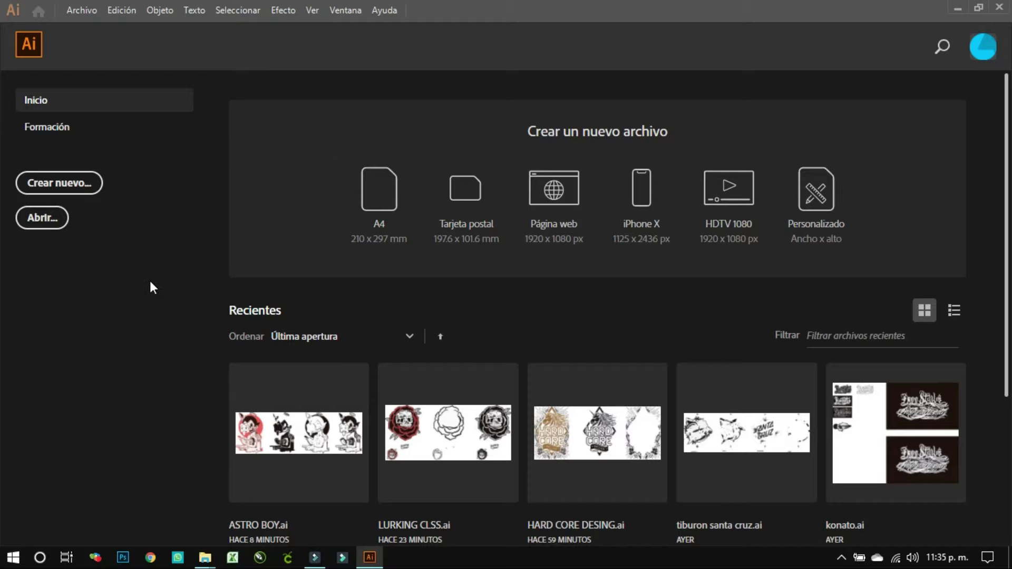
Create a blank portrait Tabloide document, 279.4 × 431.8 mm, with millimetres as units.
click(75, 193)
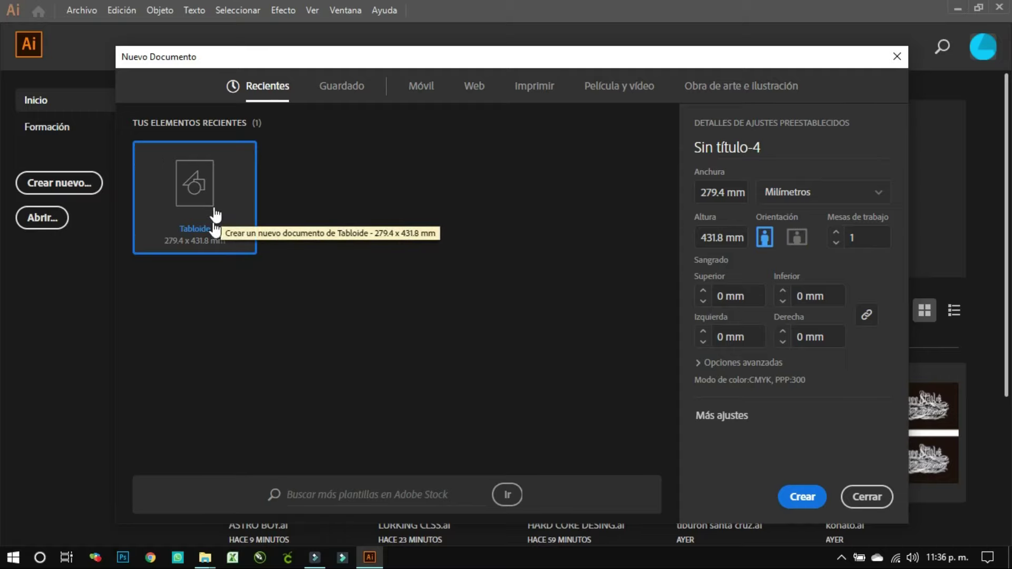
click(788, 194)
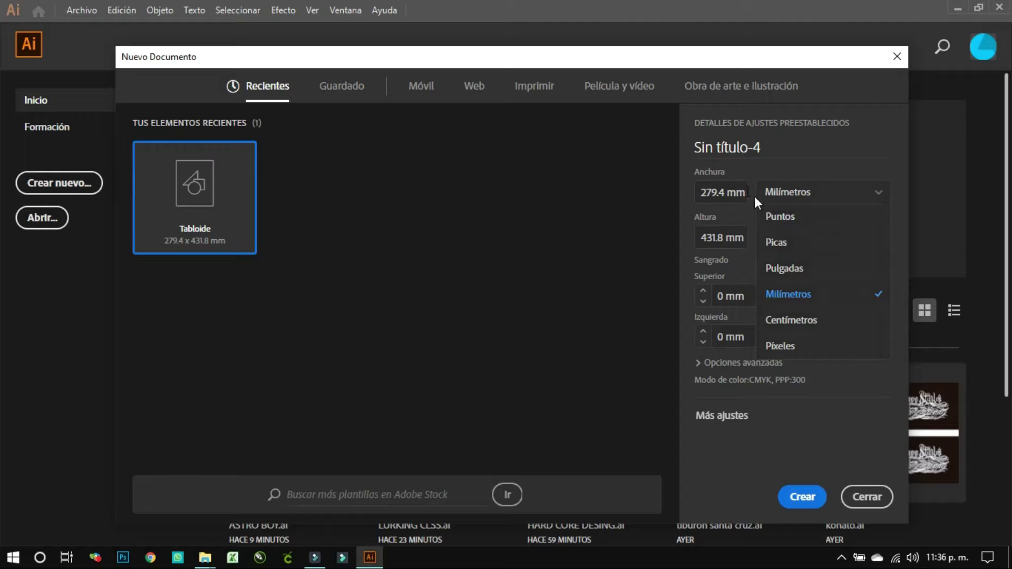
click(330, 227)
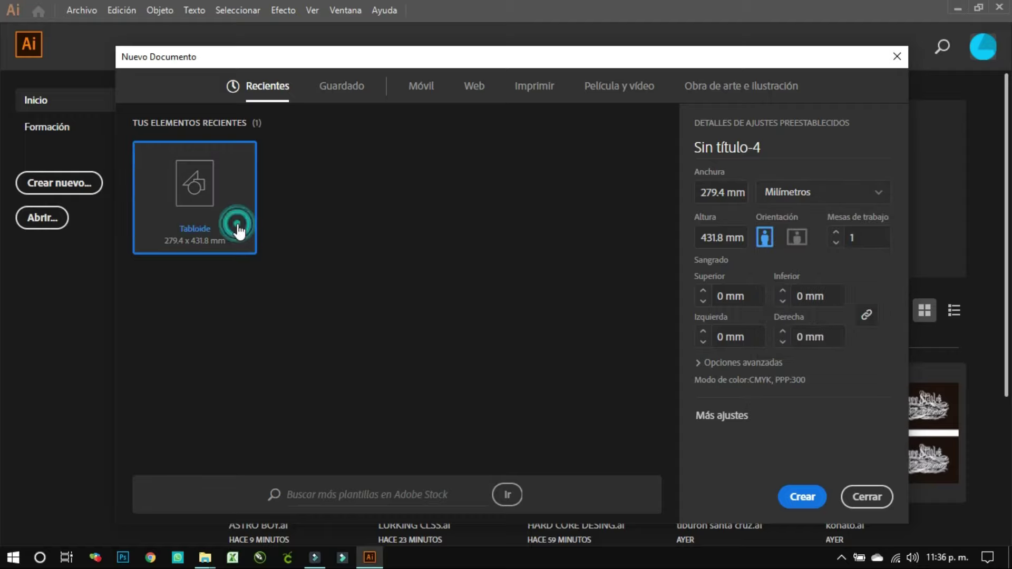
click(786, 497)
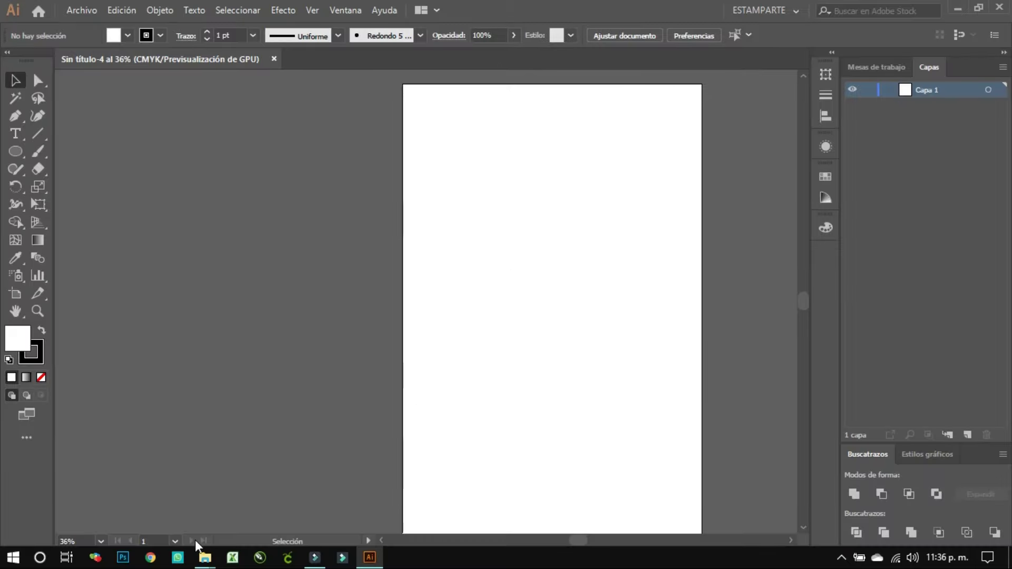
mouse_move(204, 558)
click(163, 520)
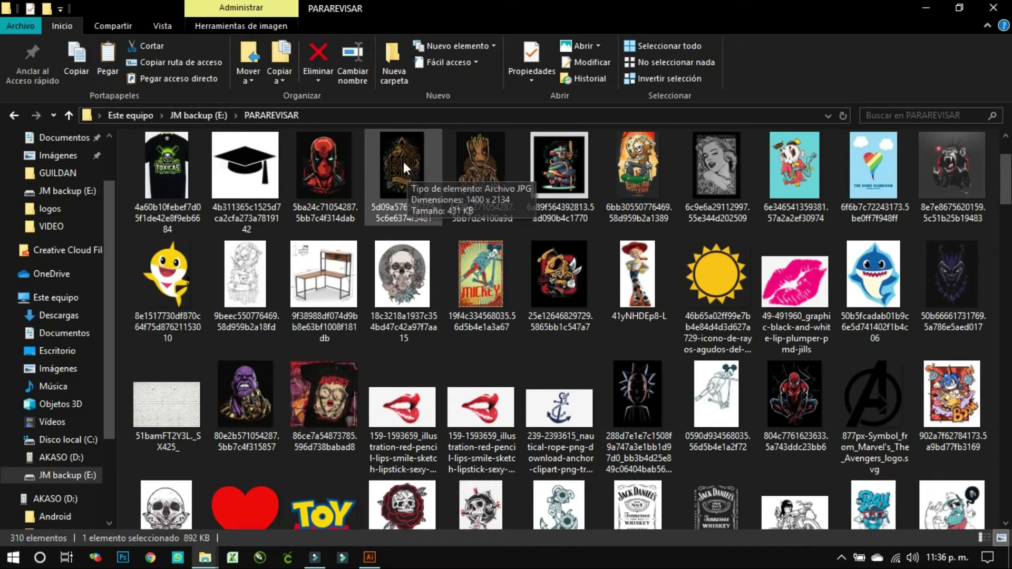
Drag the dark poster JPG from the PARAREVISAR folder onto the Illustrator artboard.
mouse_move(403, 161)
mouse_down()
mouse_move(372, 491)
mouse_move(544, 348)
mouse_up()
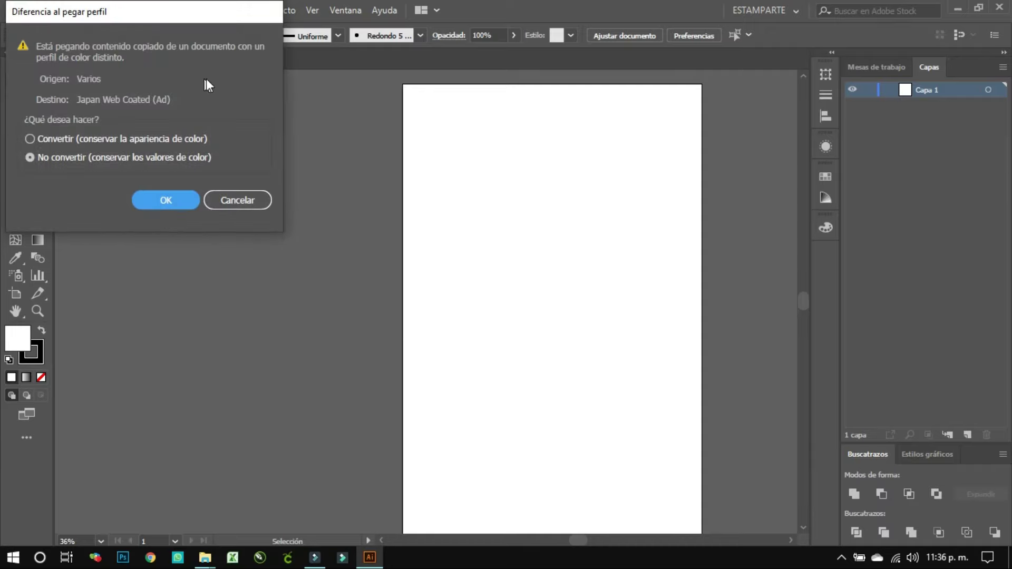
Place the HARD CORE image with No convertir, then scale and move it inside the artboard.
click(166, 200)
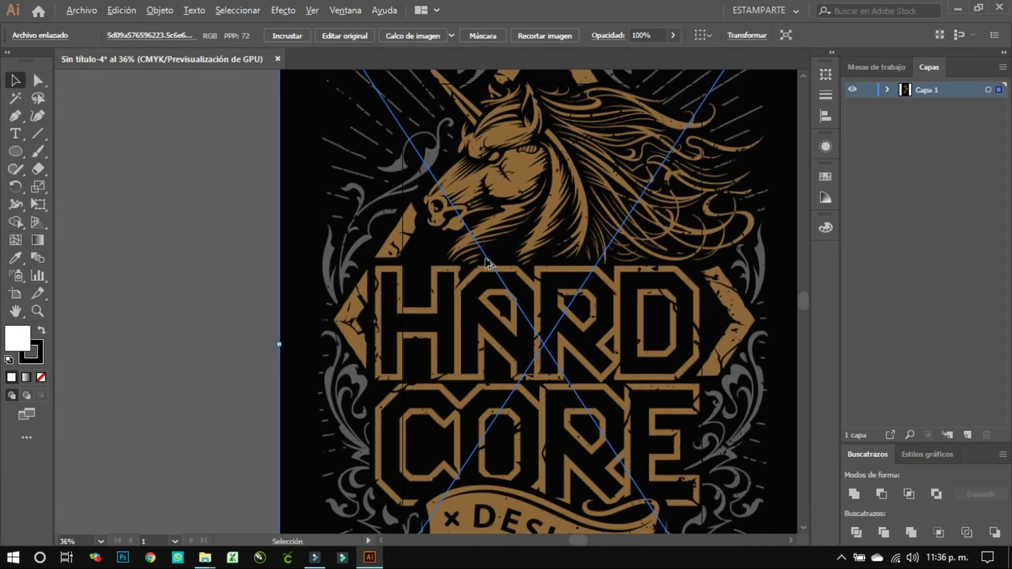
key(alt)
scroll(505, 232, down, 1)
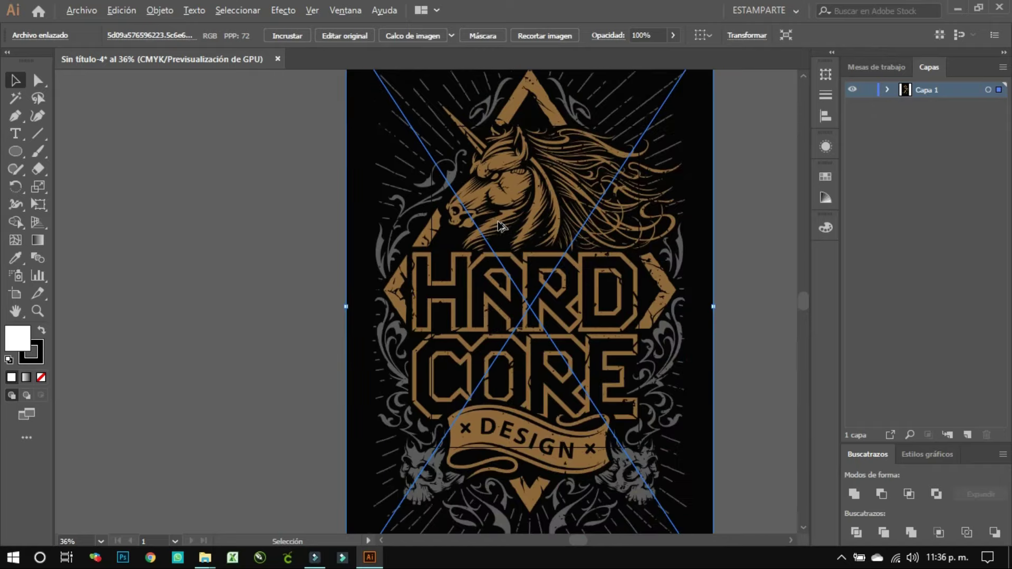
scroll(503, 230, down, 1)
scroll(501, 226, down, 1)
scroll(503, 231, down, 2)
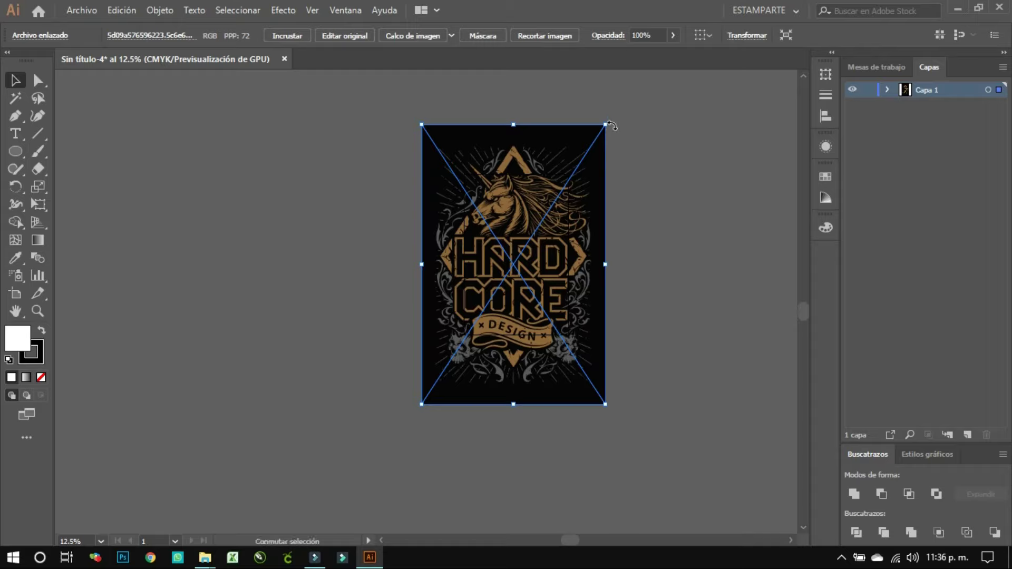
drag(606, 126, 533, 235)
drag(460, 273, 496, 213)
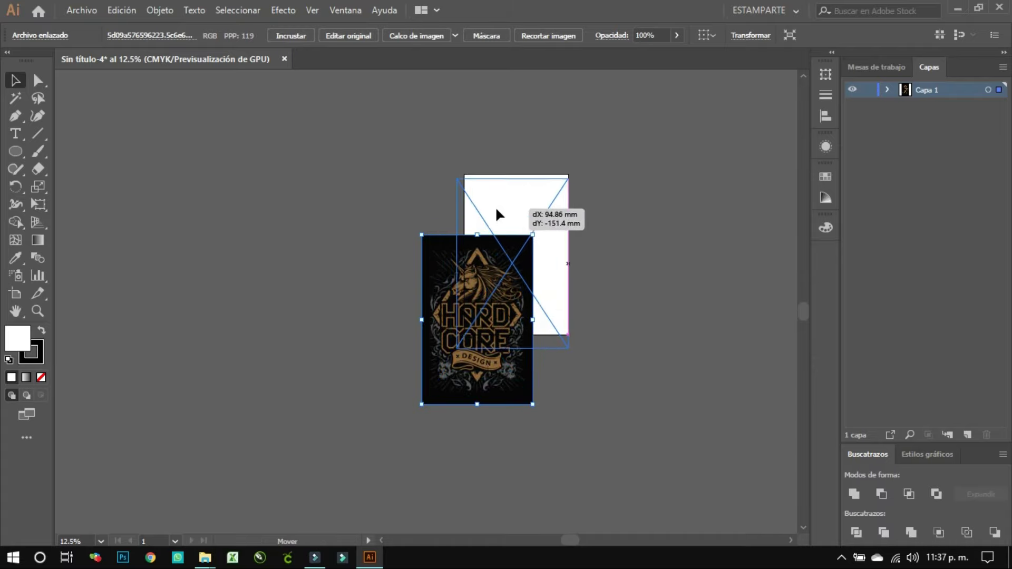
drag(496, 213, 493, 212)
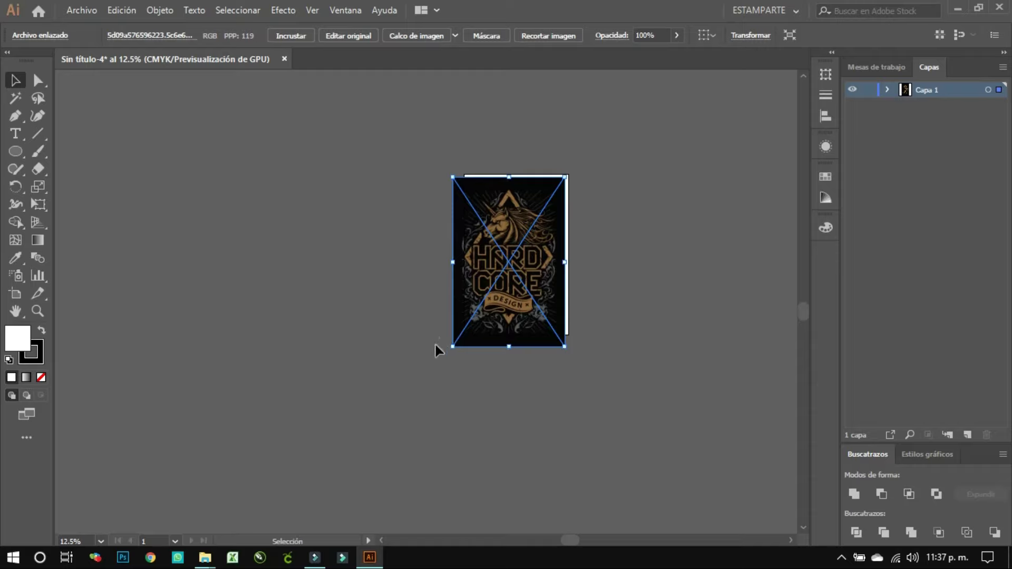
mouse_move(453, 346)
mouse_down()
mouse_move(469, 322)
mouse_move(501, 310)
mouse_up()
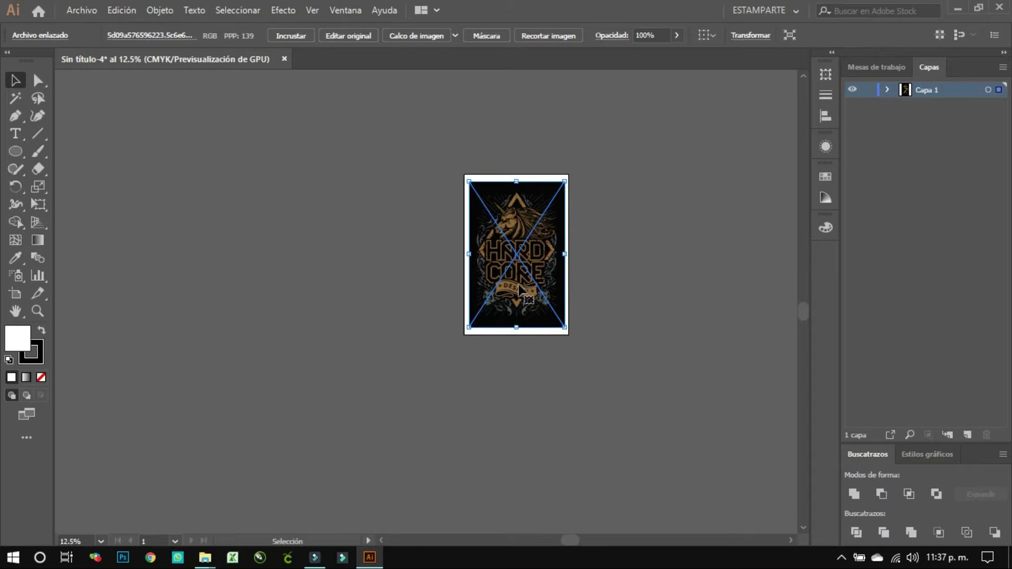
Zoom in and out to check the image fits within the tabloid page.
alt+scroll(519, 289, up, 1)
alt+scroll(520, 287, up, 1)
alt+scroll(520, 288, up, 1)
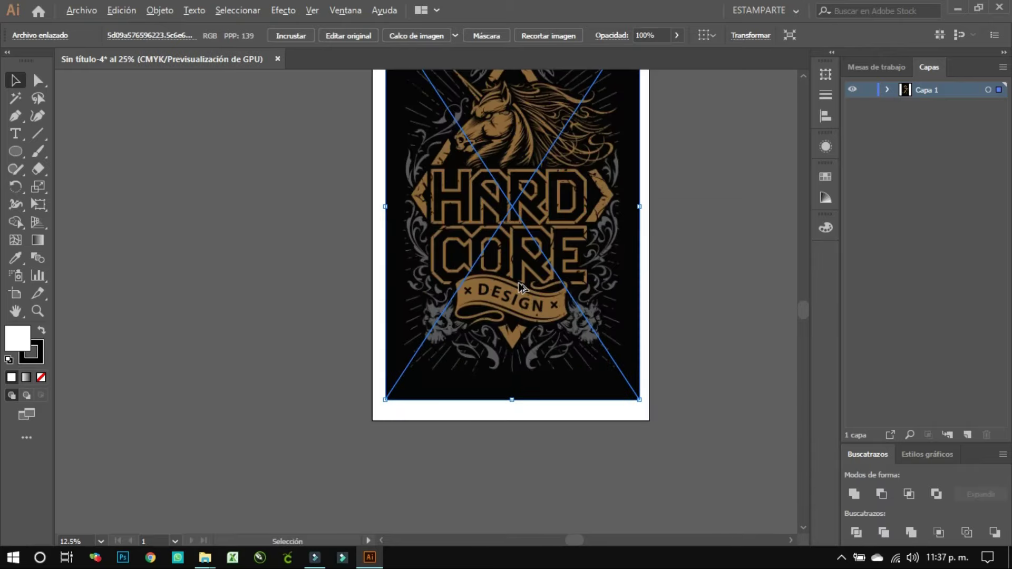
scroll(702, 189, up, 2)
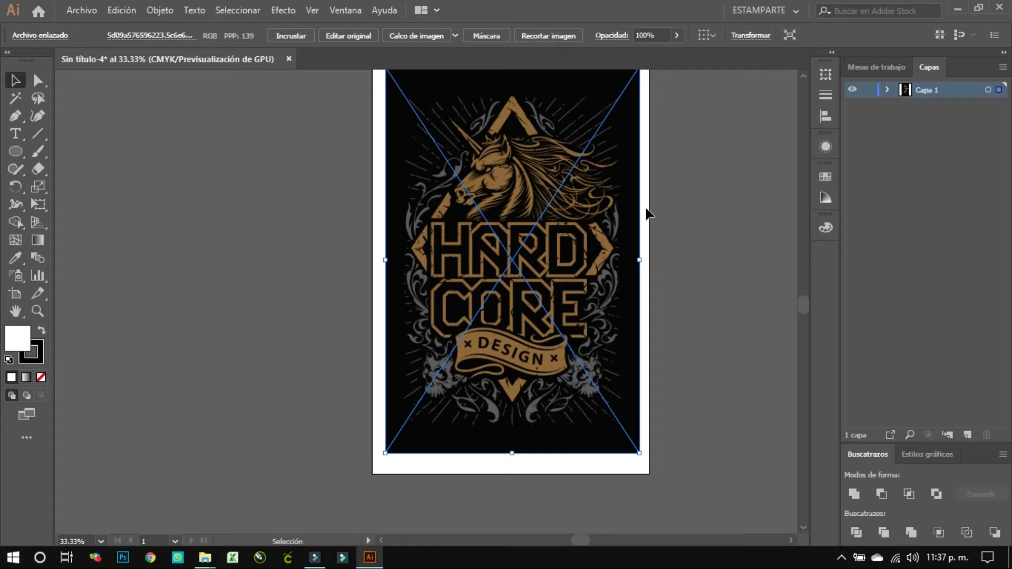
scroll(648, 209, up, 1)
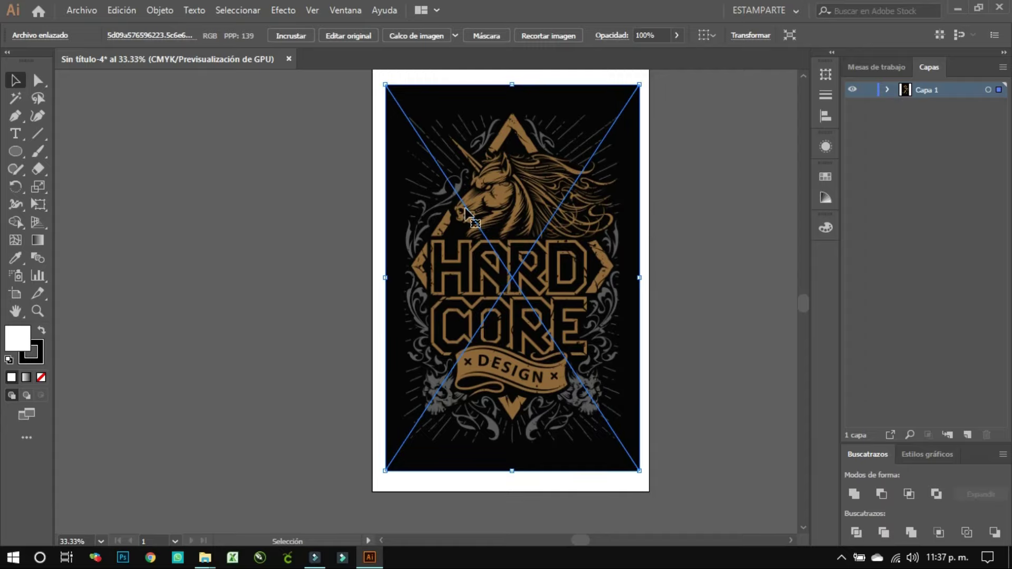
alt+scroll(495, 188, up, 1)
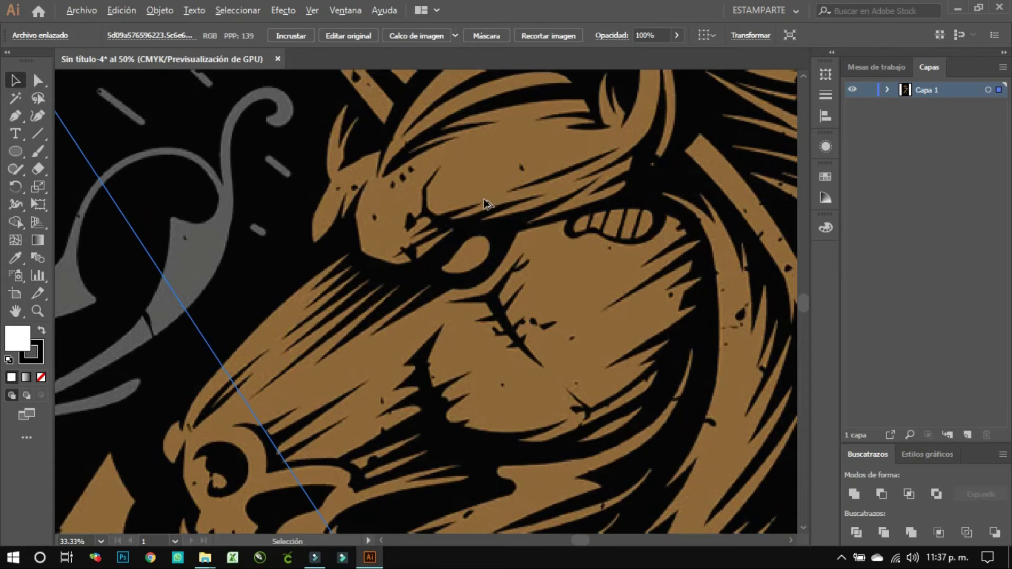
alt+scroll(479, 203, up, 1)
alt+scroll(479, 204, up, 1)
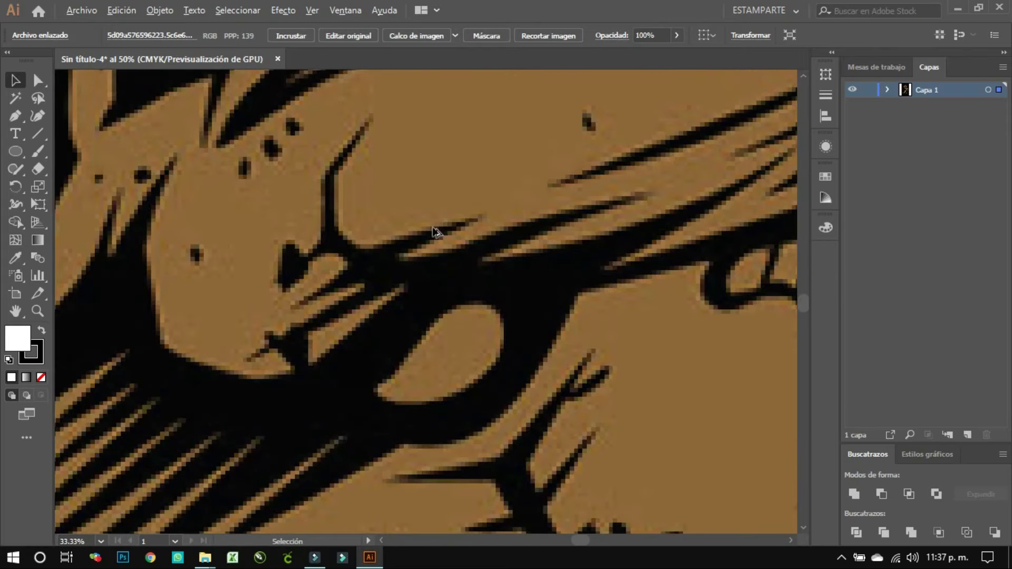
alt+scroll(458, 223, down, 3)
alt+scroll(458, 222, down, 2)
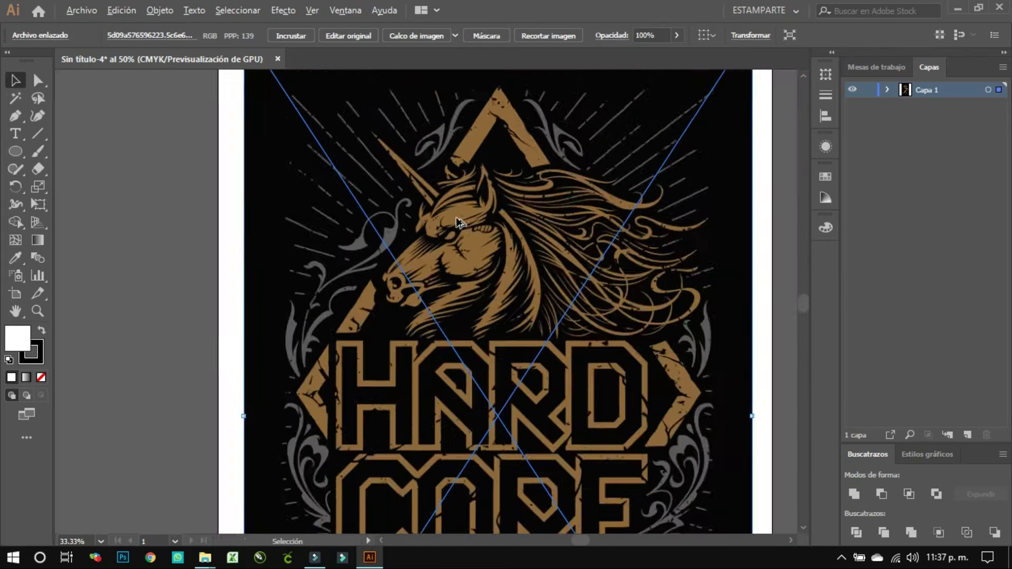
alt+scroll(447, 216, down, 2)
alt+scroll(427, 207, down, 2)
alt+scroll(427, 287, up, 1)
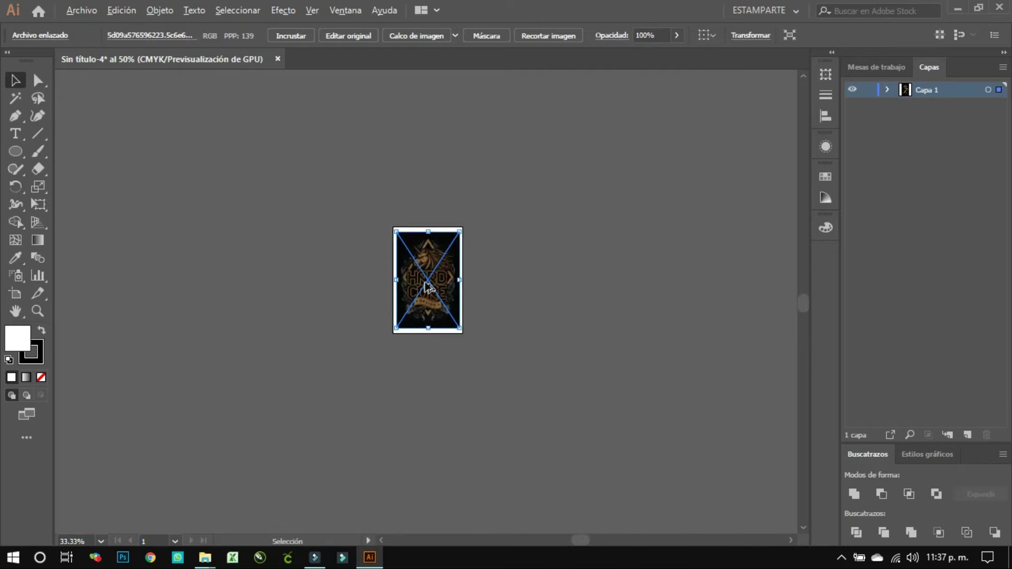
alt+scroll(429, 282, up, 1)
alt+scroll(438, 253, up, 1)
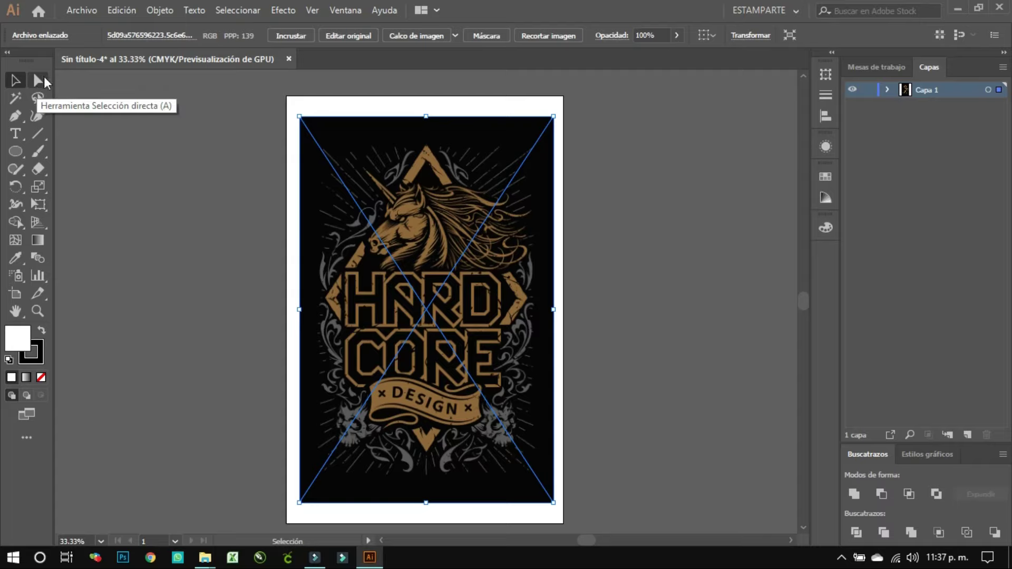
Image-trace the HARD CORE poster using the 3 colores preset.
click(44, 79)
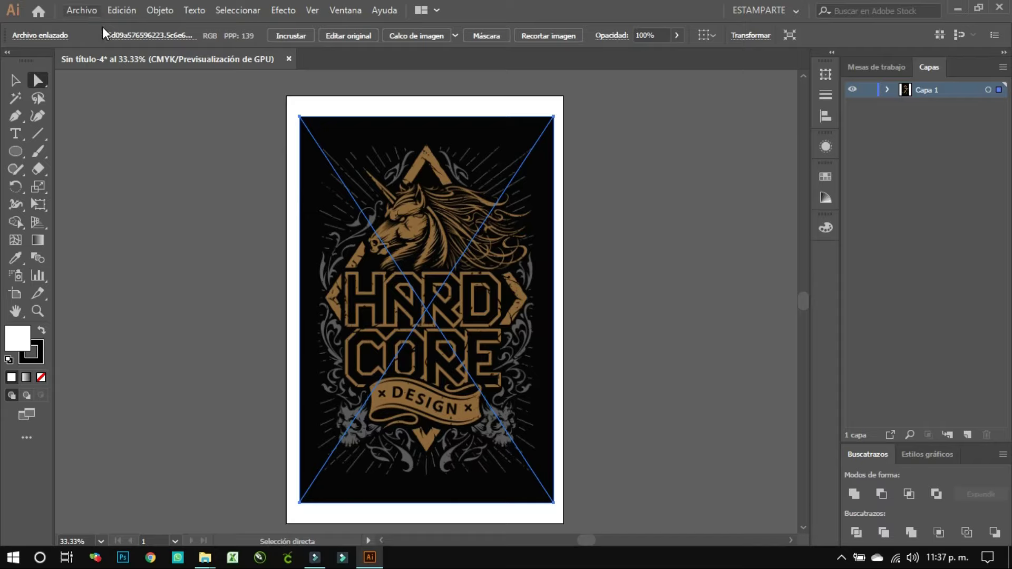
click(457, 36)
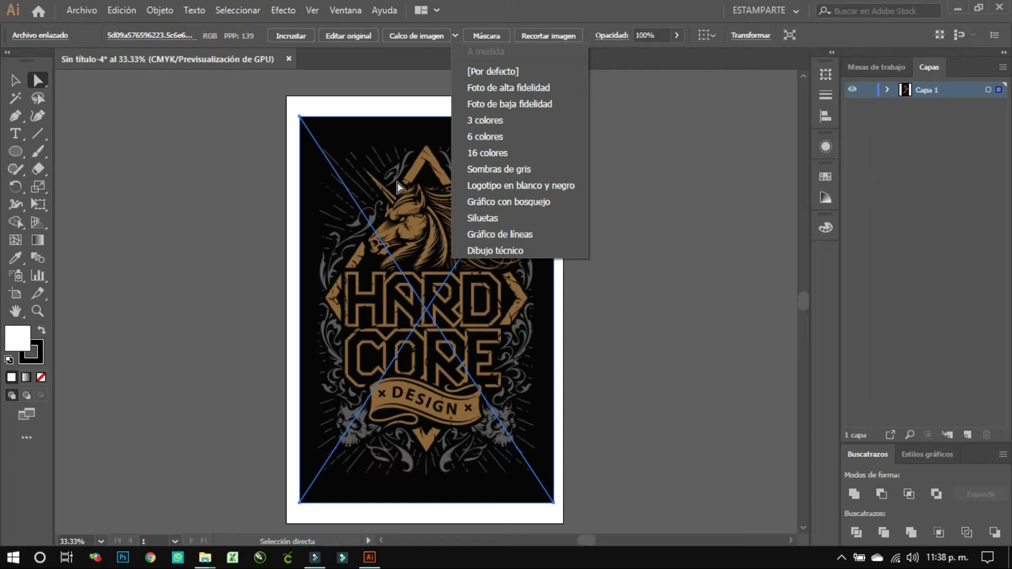
click(486, 124)
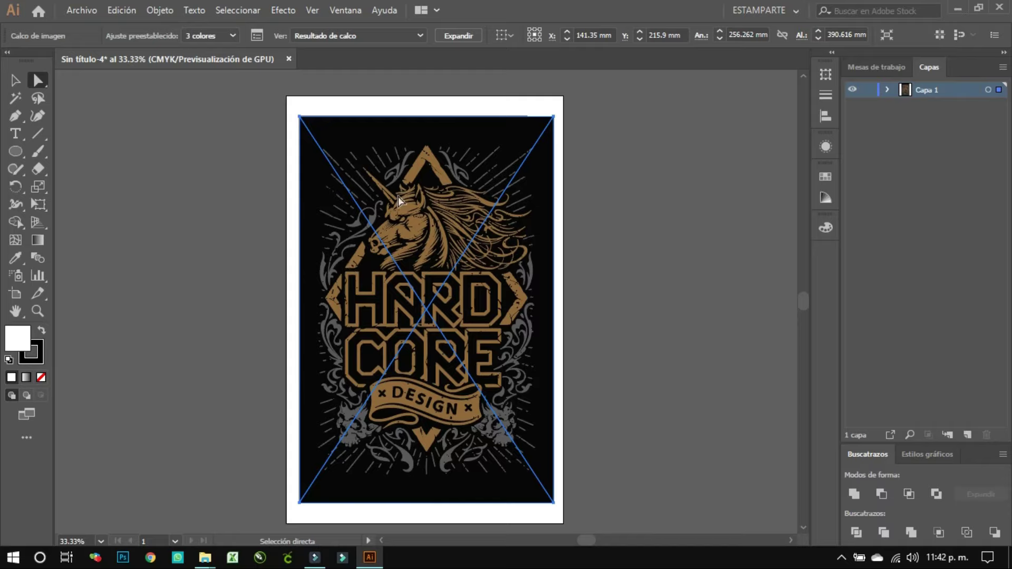
Expand the 3 colores trace via Objeto > Expandir with Objeto and Relleno checked.
click(38, 81)
click(162, 8)
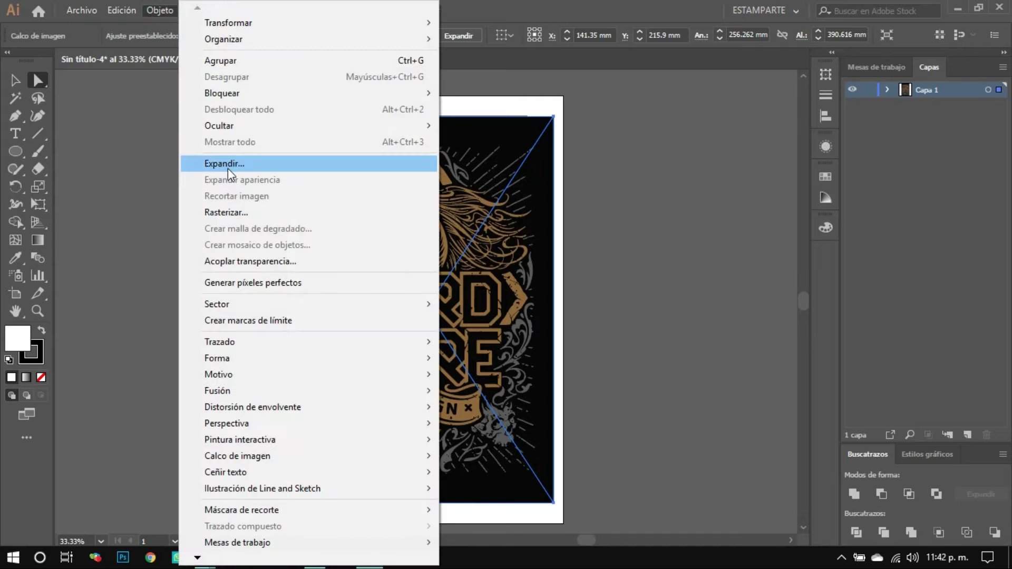
click(228, 165)
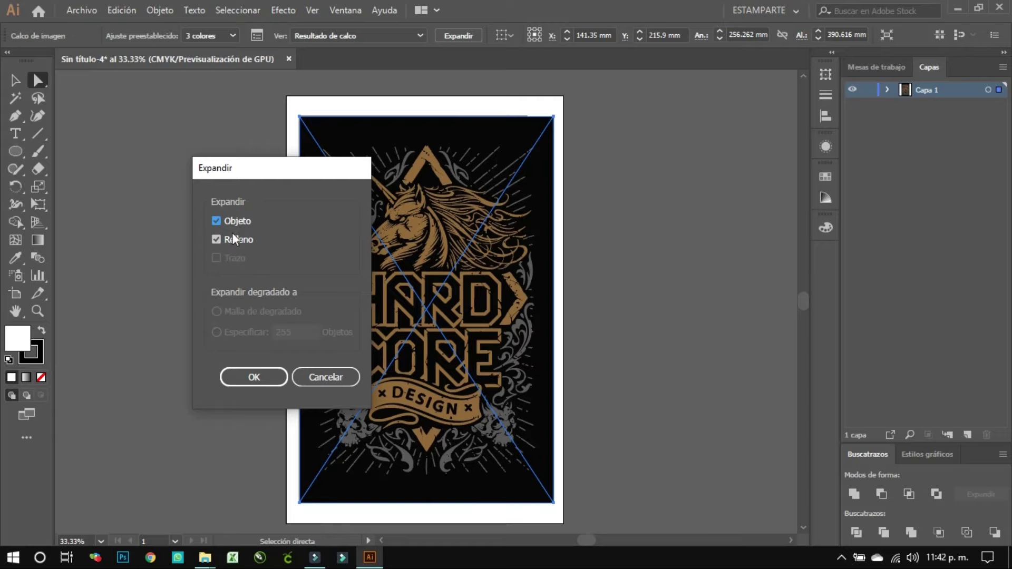
click(239, 375)
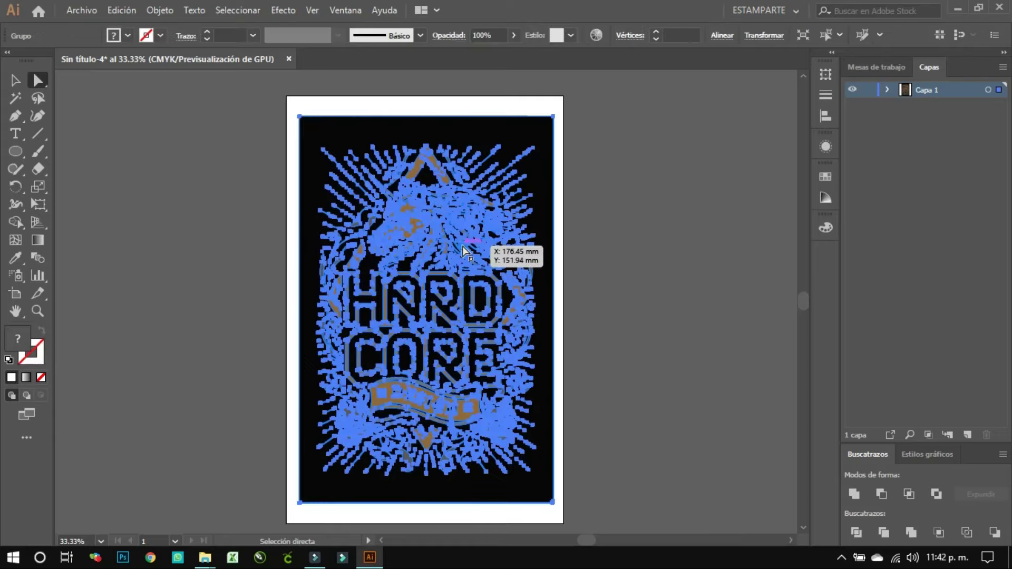
Deselect the expanded unicorn artwork and zoom out to show the whole artboard.
scroll(448, 232, up, 3)
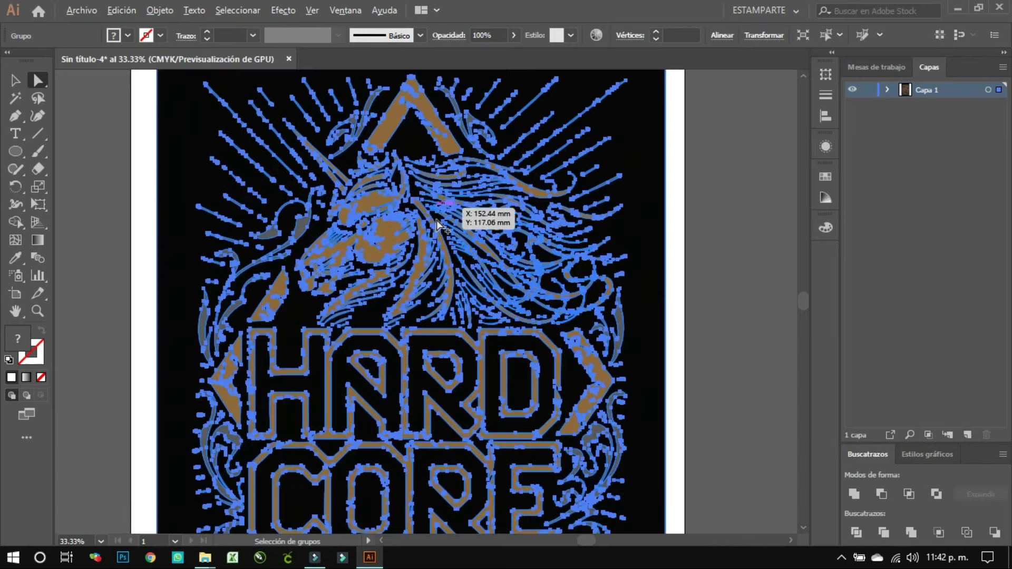
scroll(432, 229, up, 1)
scroll(195, 232, up, 2)
scroll(195, 232, up, 2)
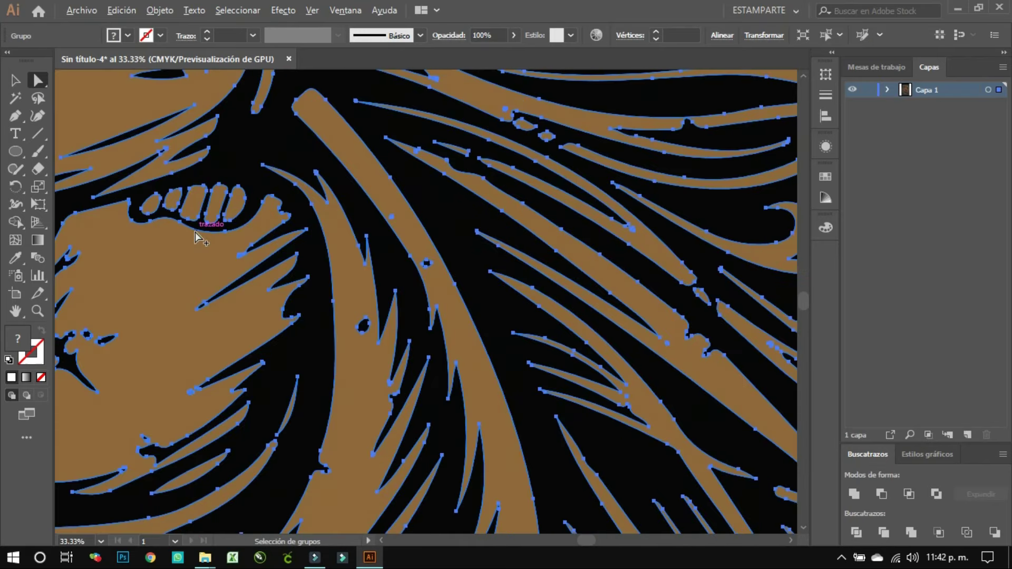
scroll(195, 232, down, 1)
scroll(195, 232, down, 1)
scroll(195, 232, down, 1)
scroll(195, 232, down, 1)
scroll(101, 178, up, 4)
scroll(102, 178, up, 2)
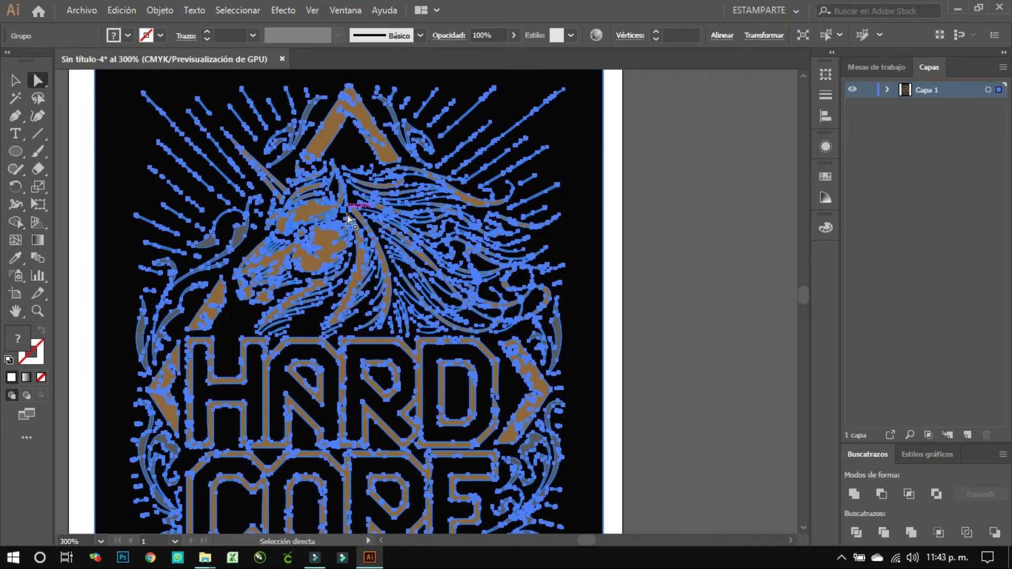
click(628, 168)
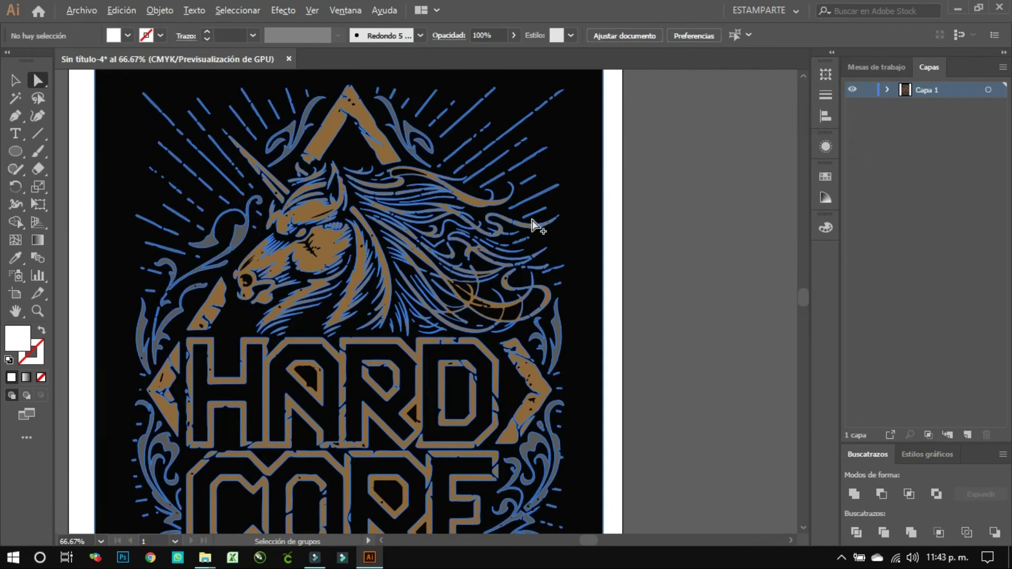
alt+scroll(532, 224, down, 3)
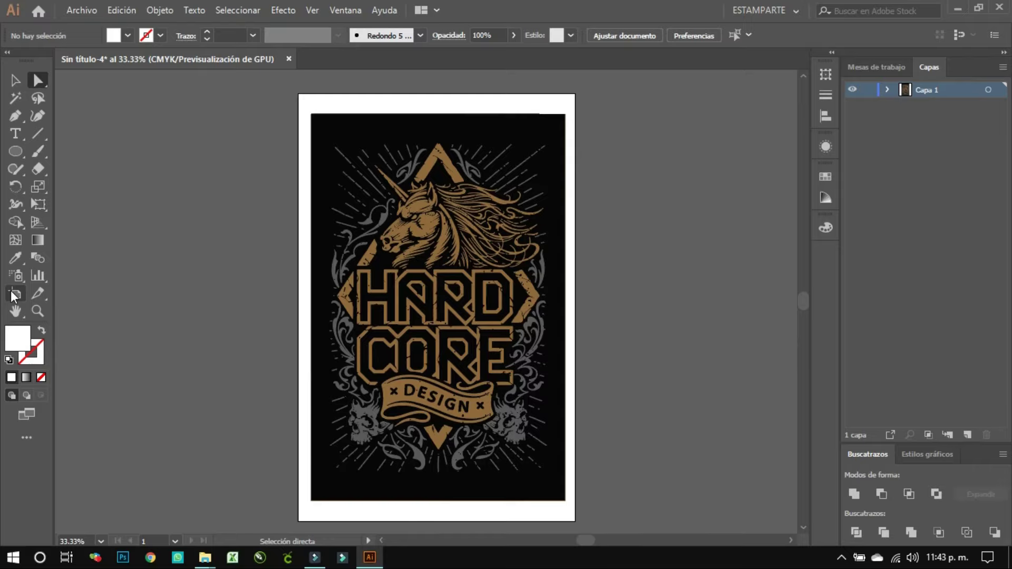
Alt-drag the artboard with its artwork to create a copy to its right.
click(11, 290)
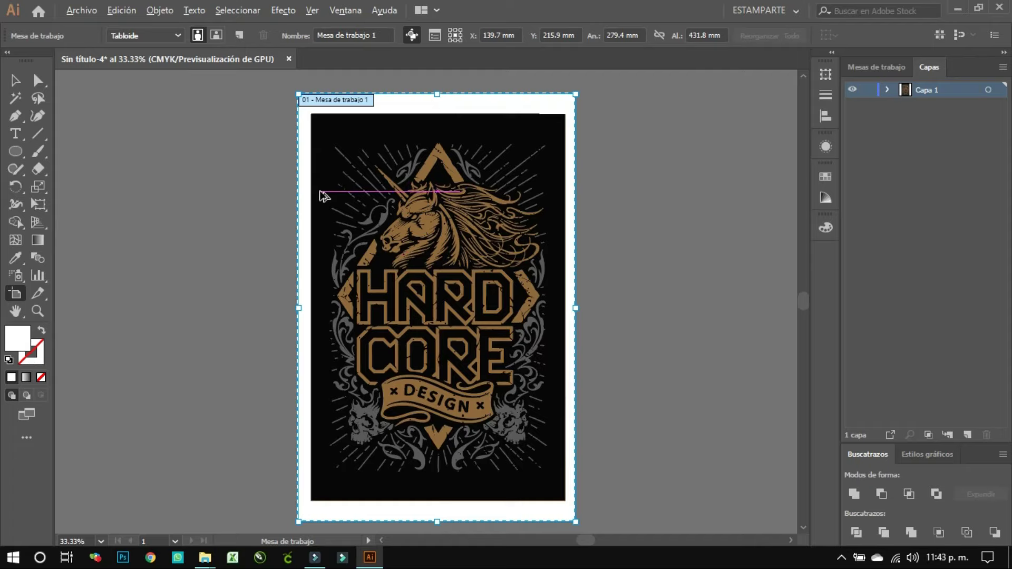
scroll(320, 191, down, 1)
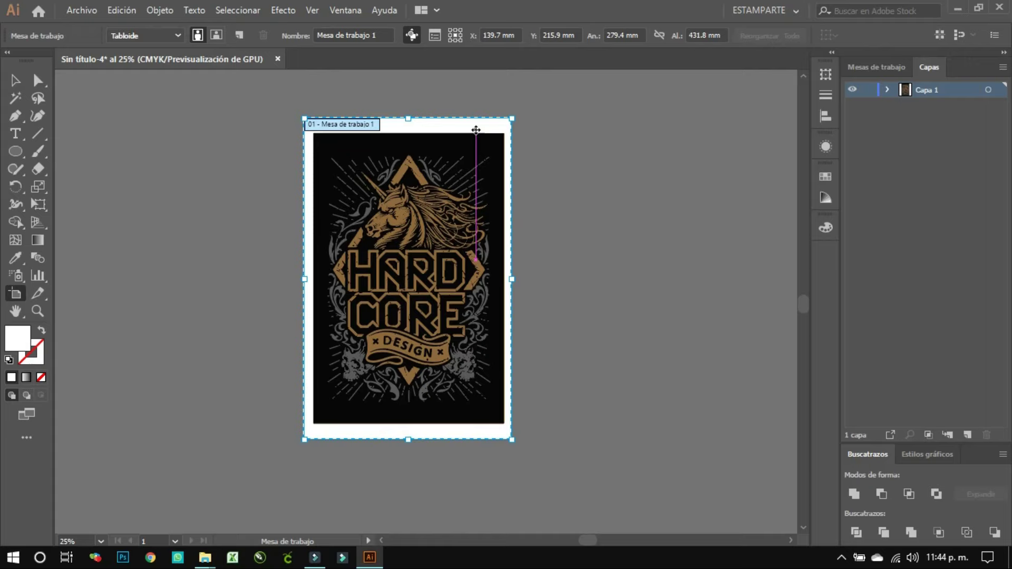
drag(475, 130, 704, 132)
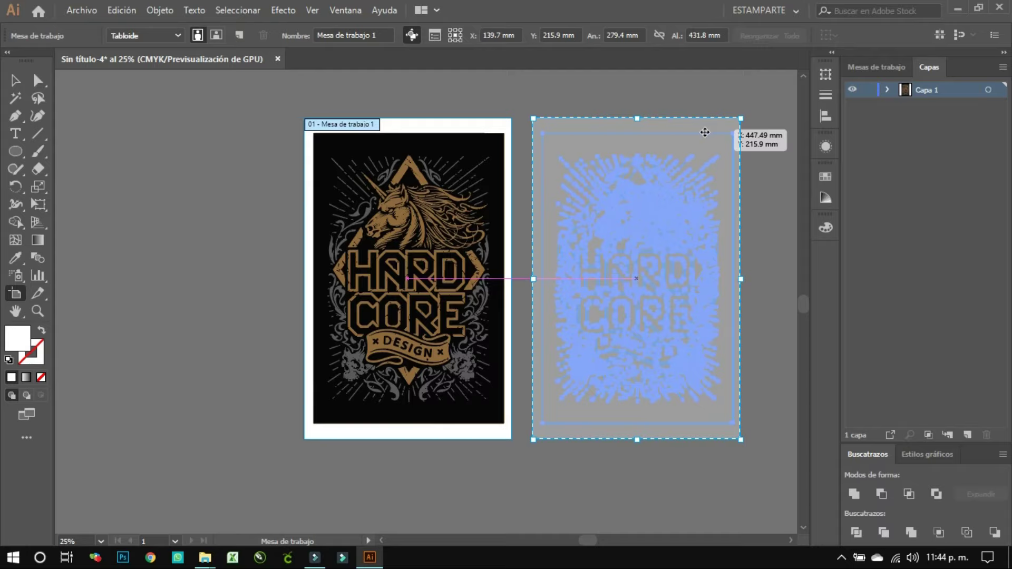
drag(705, 132, 703, 132)
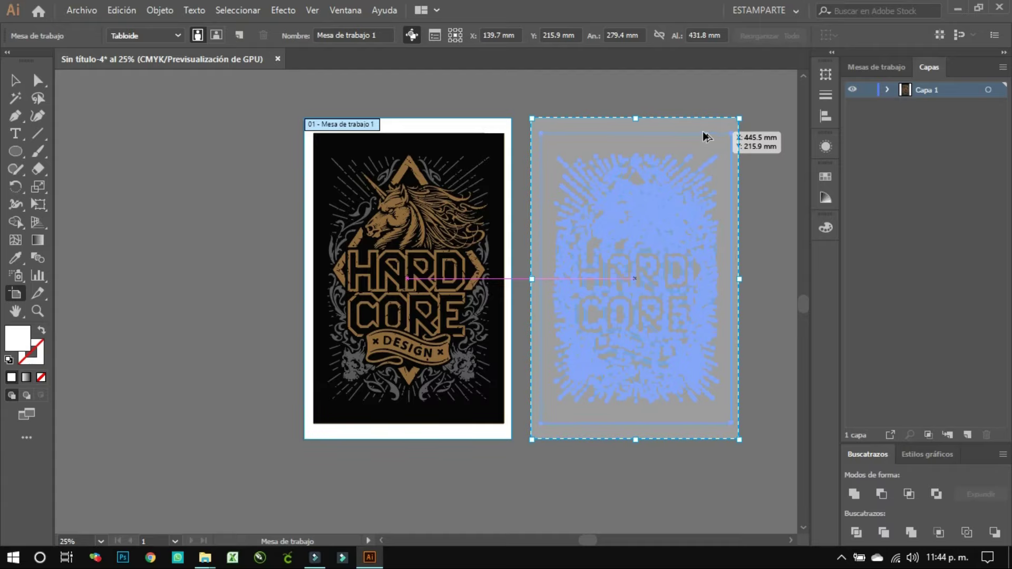
drag(703, 133, 703, 133)
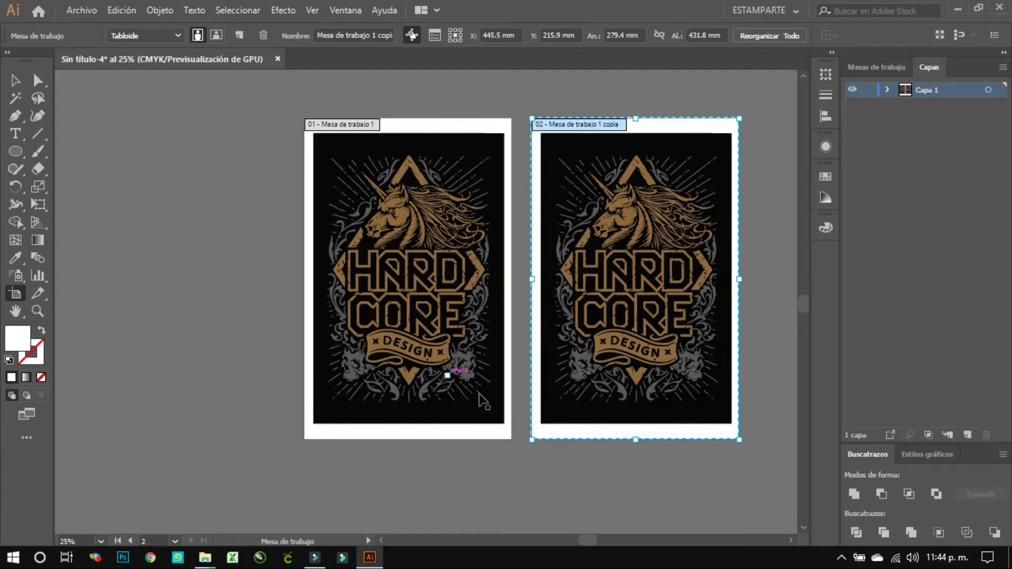
Alt-drag the copied artboard further right to make a third artboard.
click(790, 541)
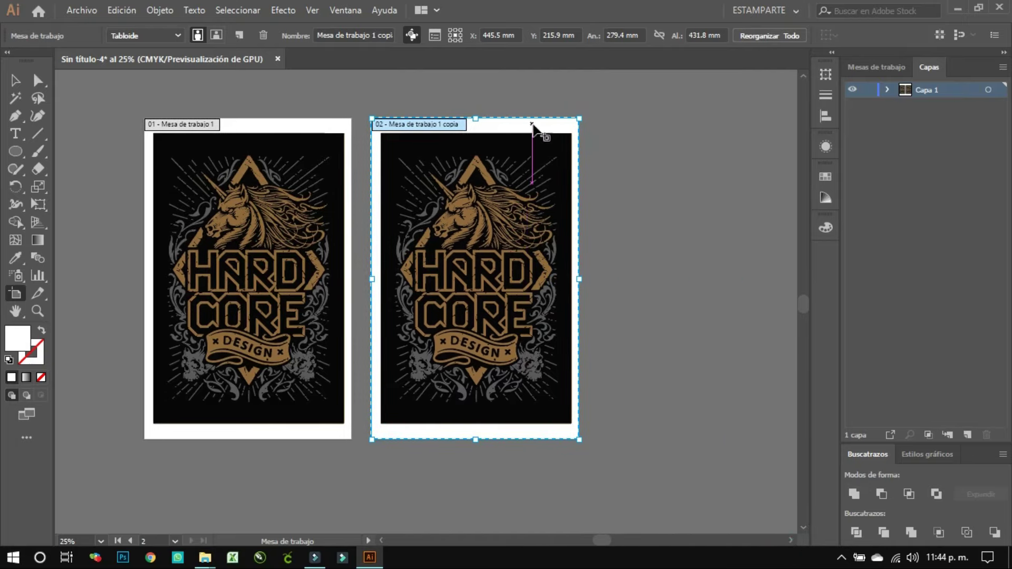
drag(533, 127, 770, 136)
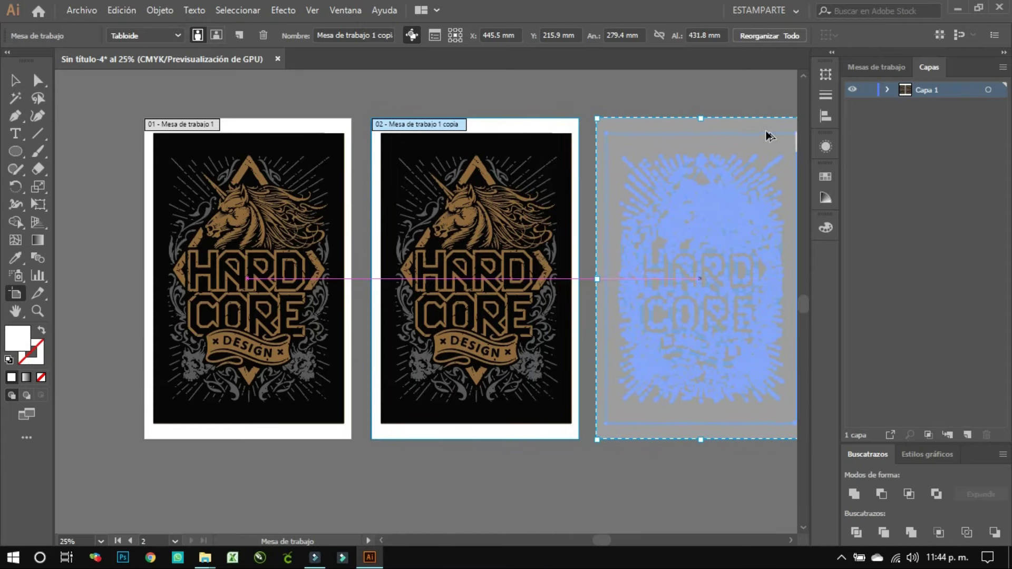
drag(769, 138, 767, 138)
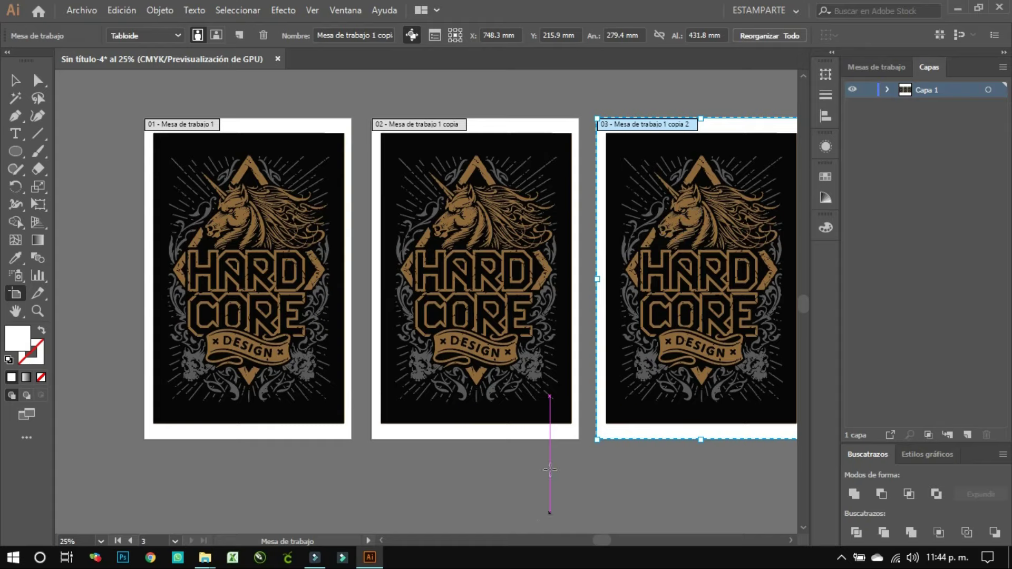
Lock the first and third artboards' <Grupo> sublayers in Capa 1 of the Layers panel.
click(889, 91)
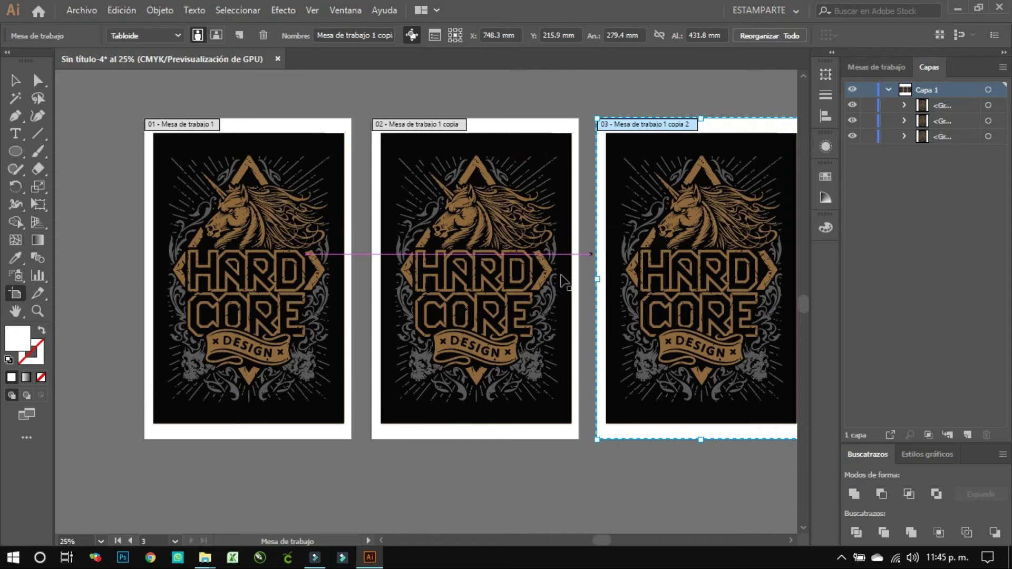
key(ctrl+alt+a)
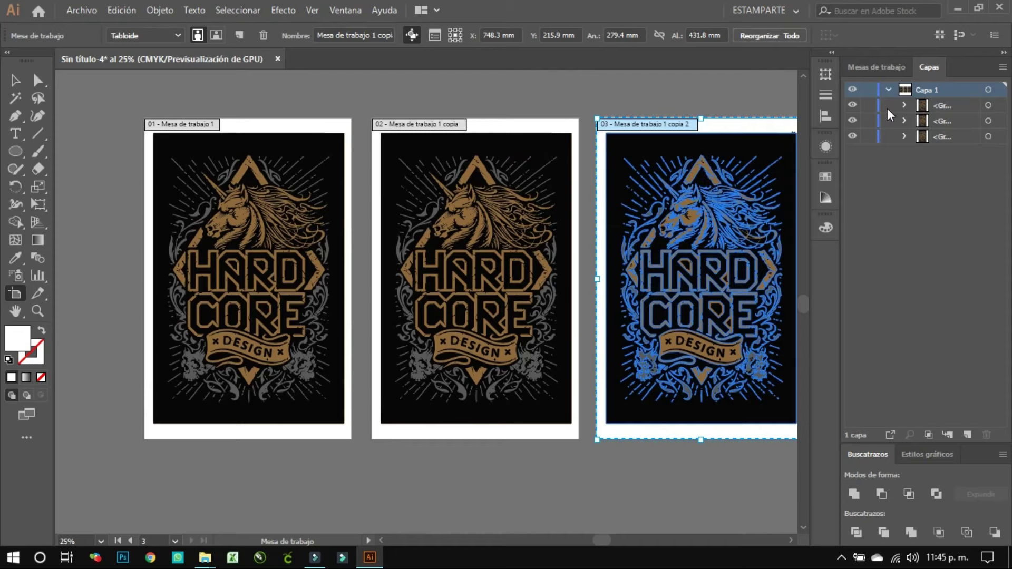
key(ctrl+shift+a)
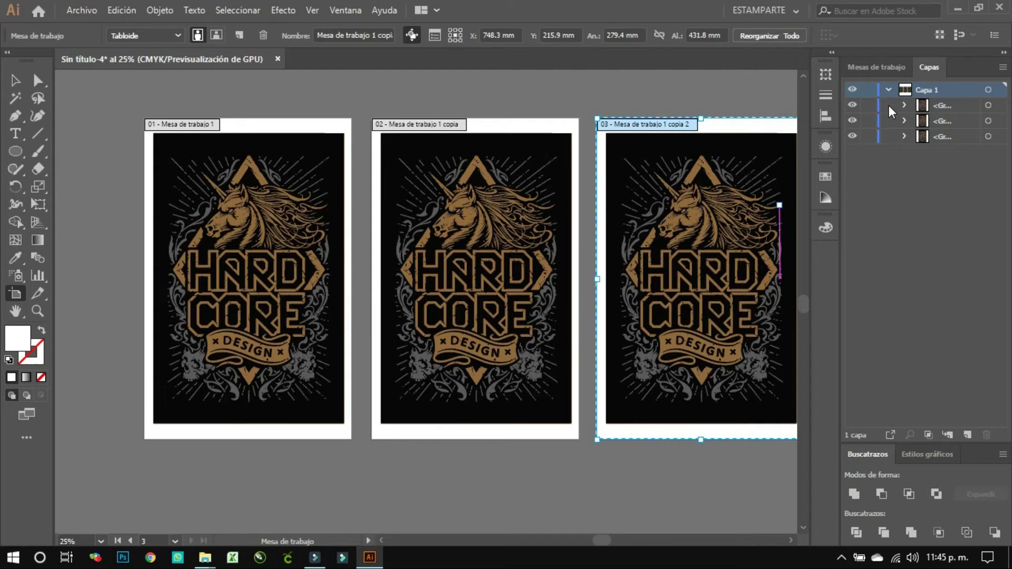
click(868, 105)
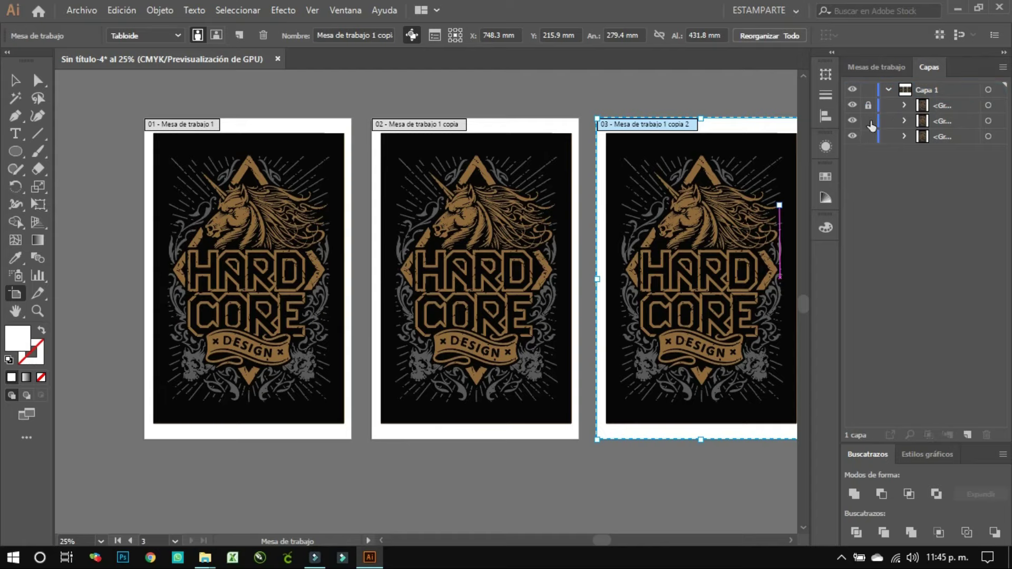
click(867, 136)
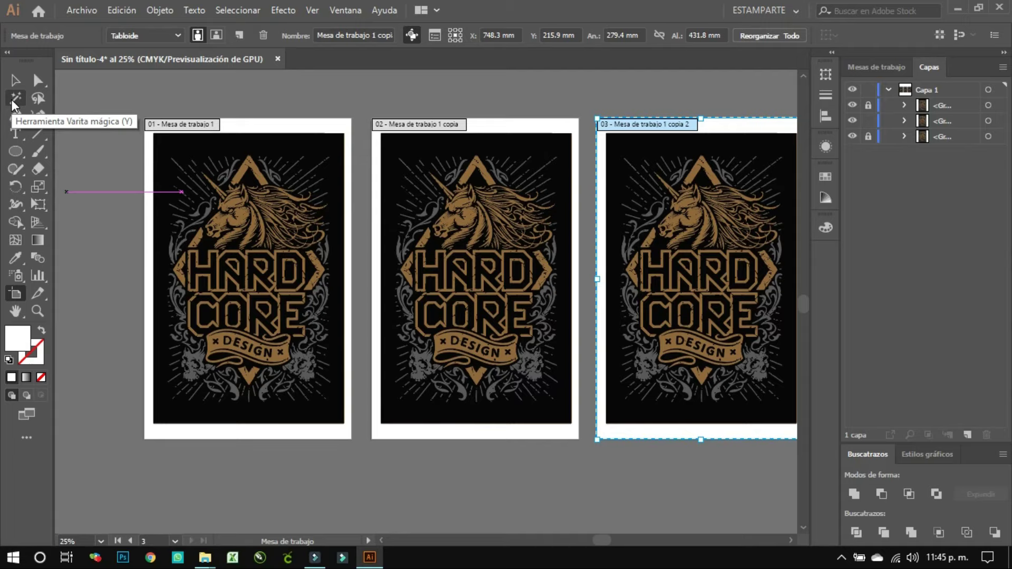
Magic Wand-select and delete the black background of the middle design.
click(12, 103)
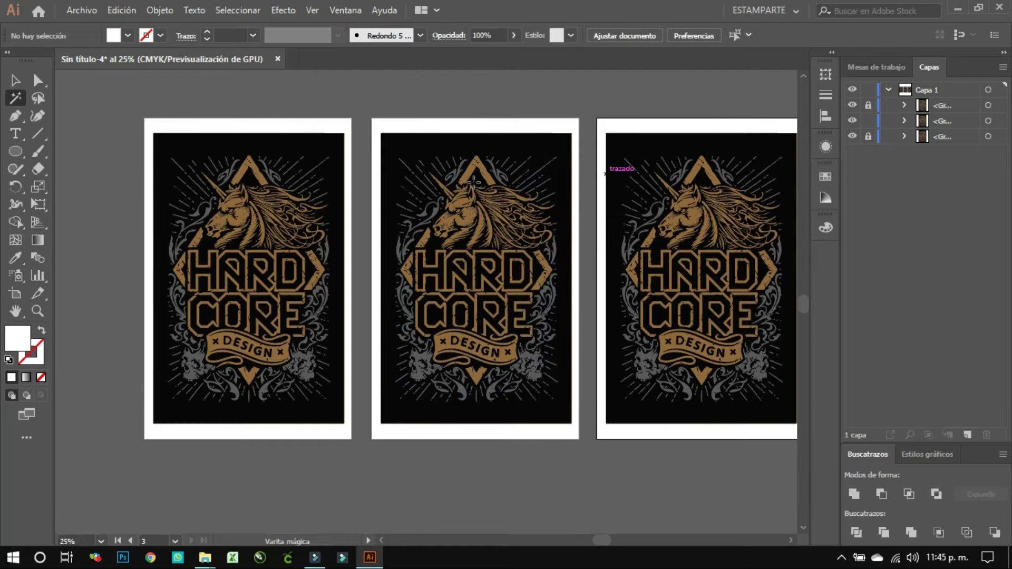
click(533, 152)
click(442, 128)
click(461, 188)
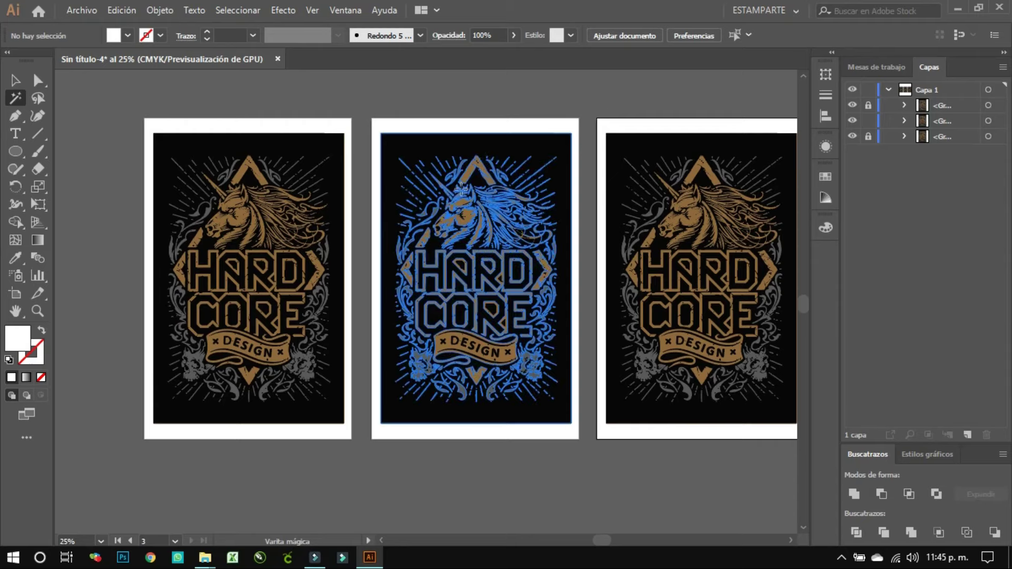
click(544, 143)
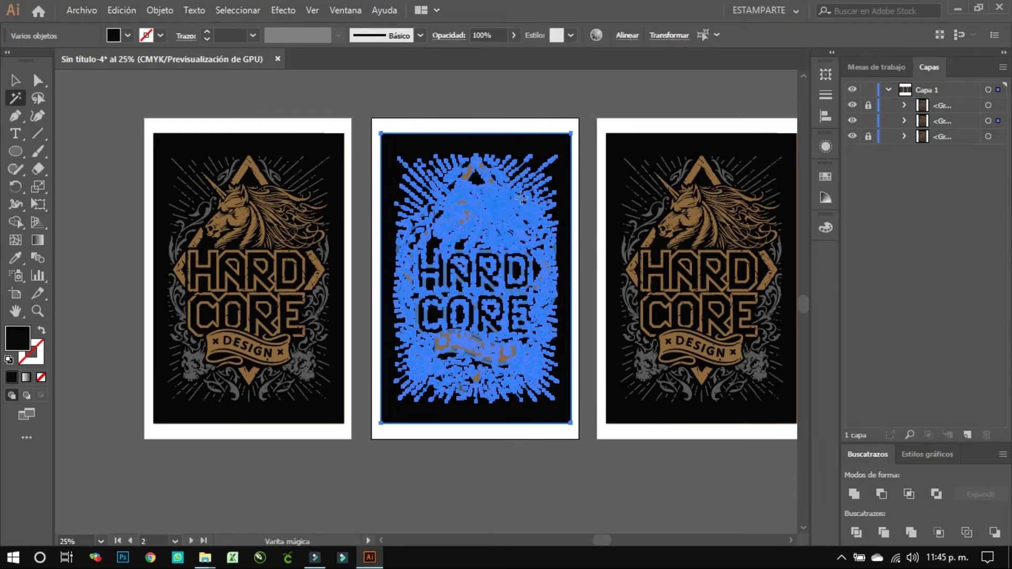
key(Delete)
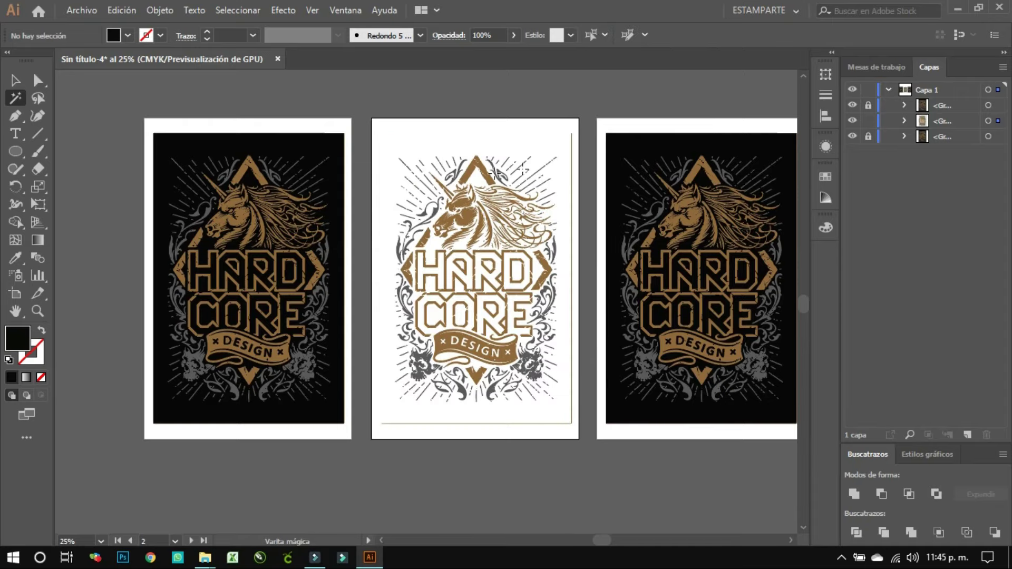
Magic Wand-select and delete the grey rays and ornaments on the middle artboard.
key(a)
scroll(484, 346, down, 1)
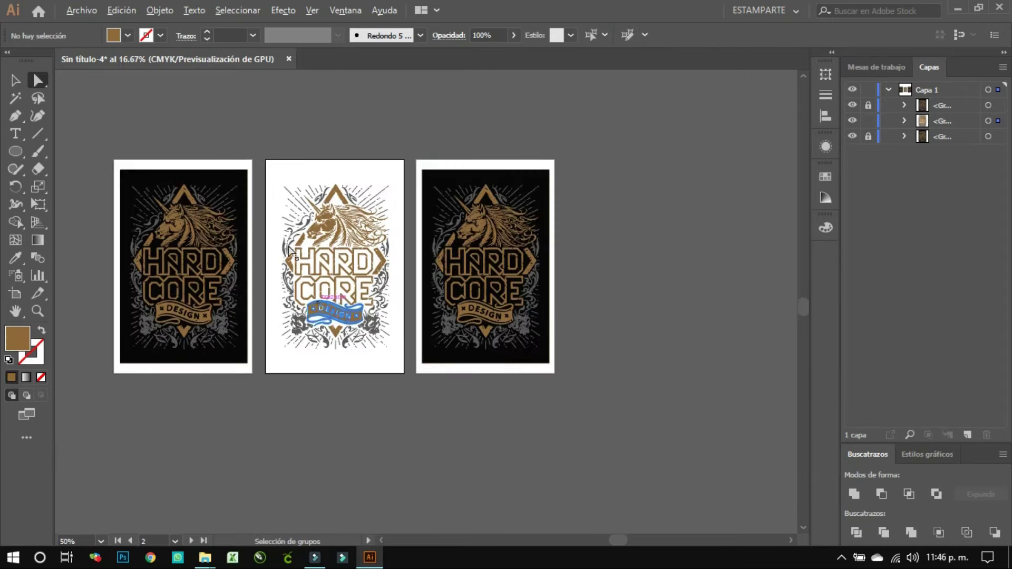
scroll(368, 264, up, 1)
scroll(316, 222, up, 1)
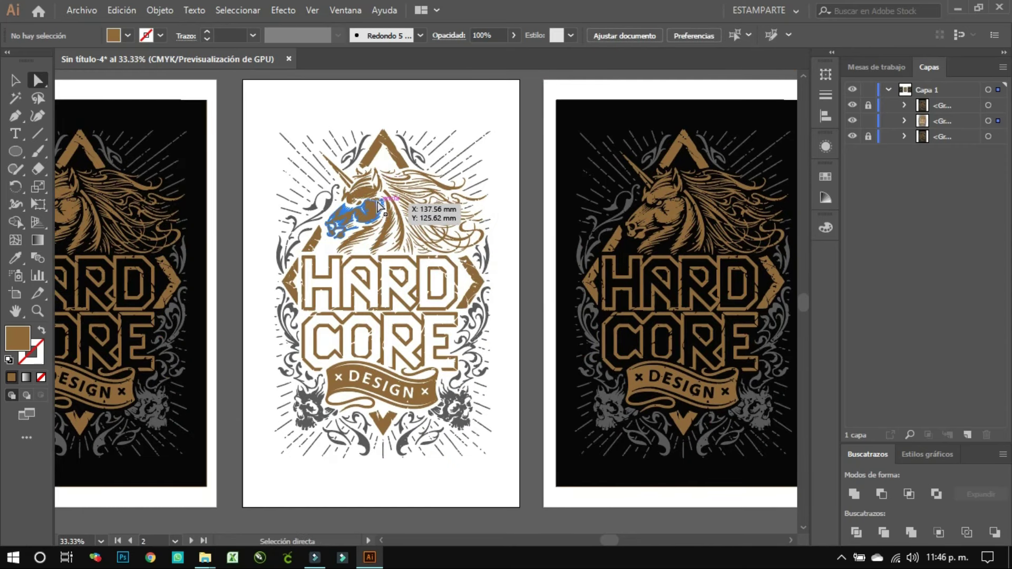
click(15, 99)
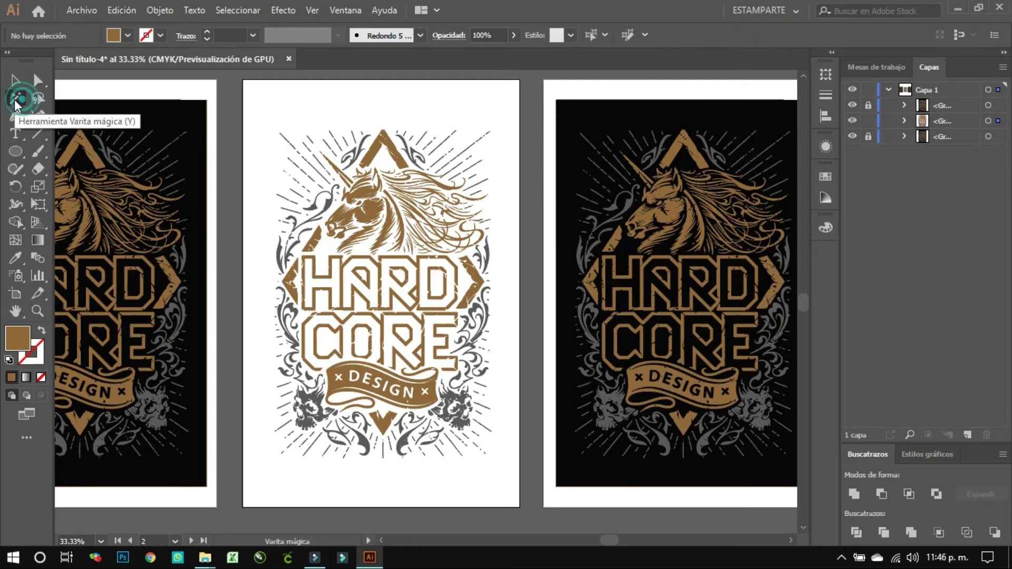
click(427, 158)
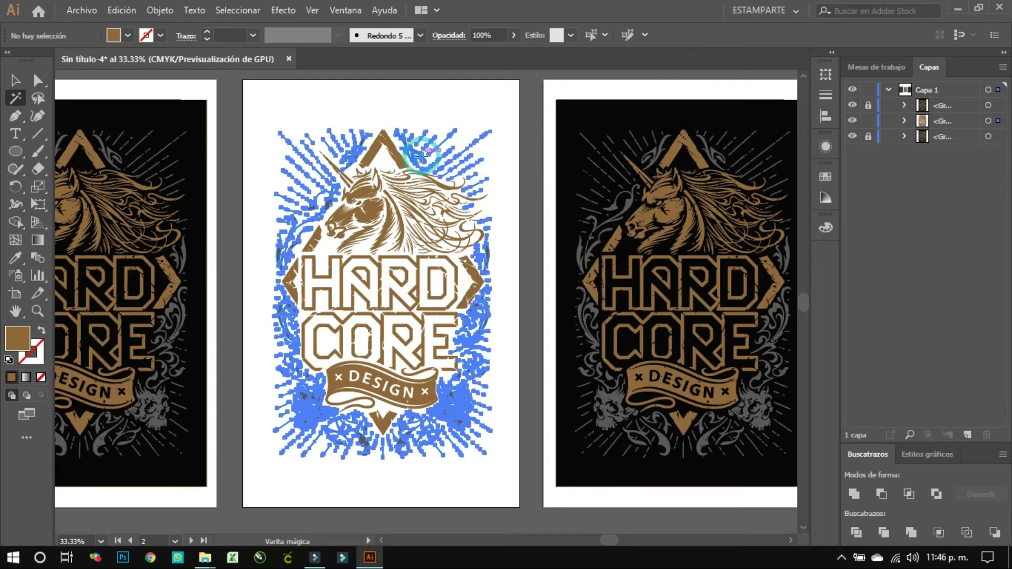
key(Delete)
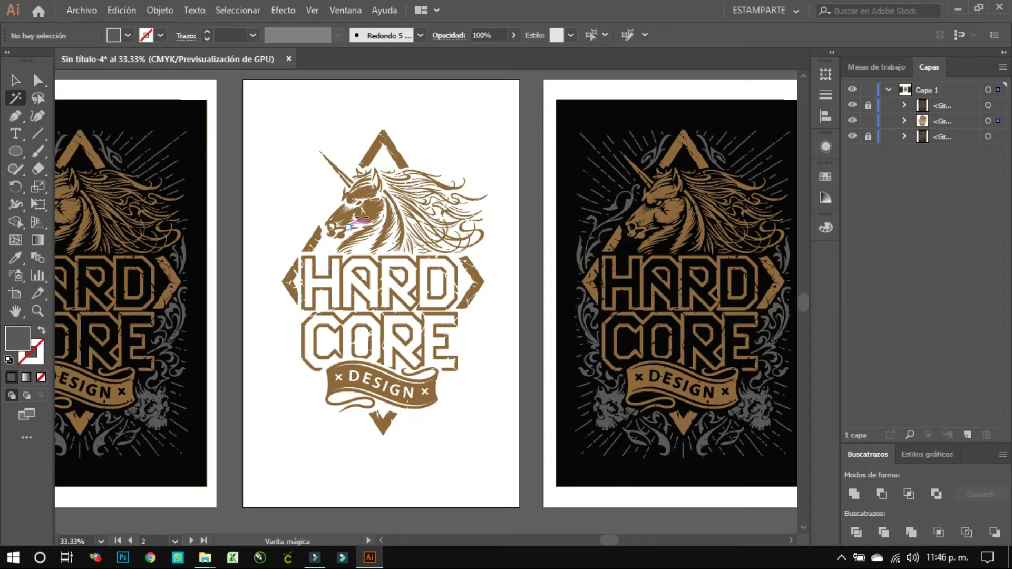
Fill the brown middle artwork with the black swatch, then deselect it.
click(375, 207)
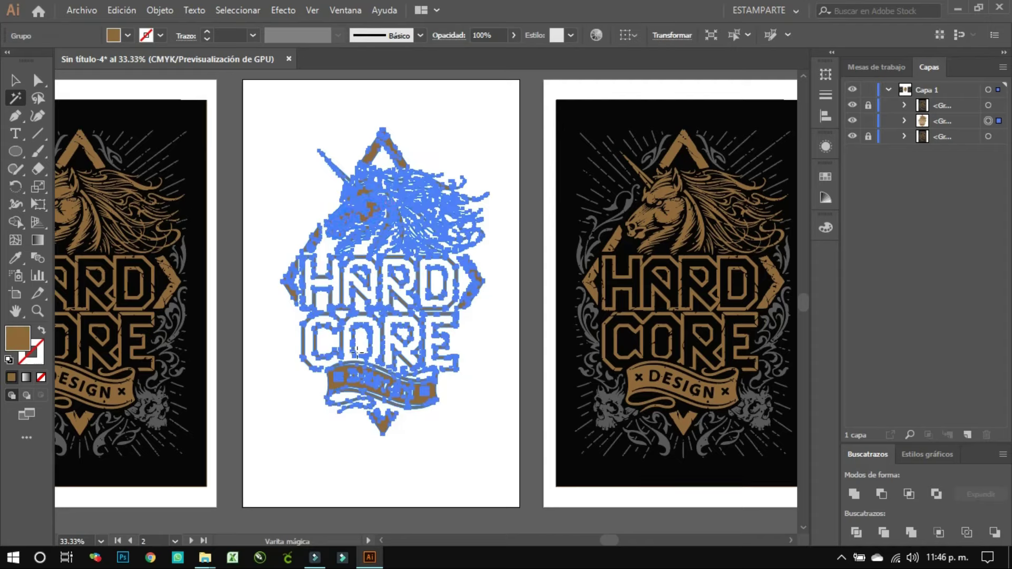
click(820, 174)
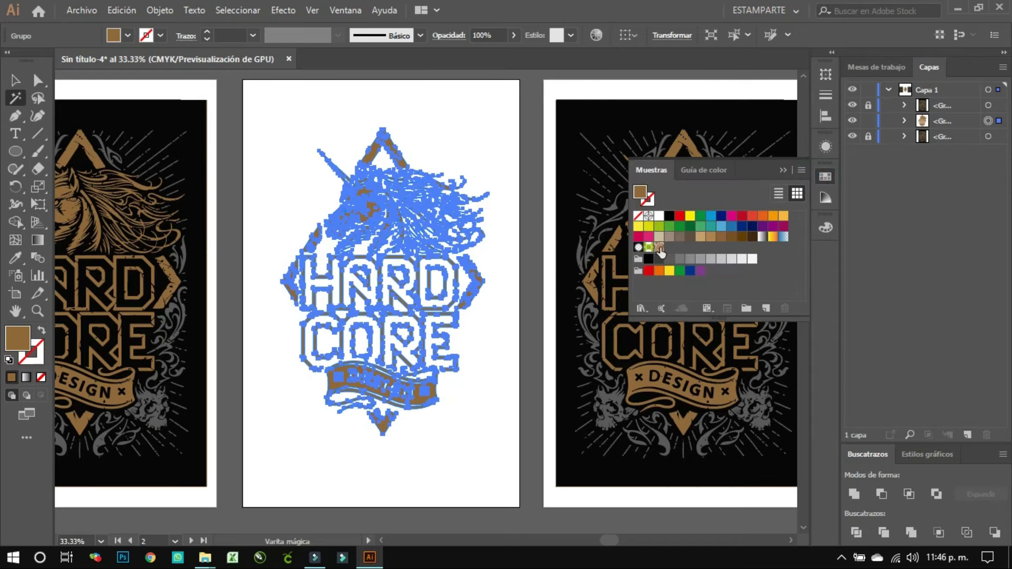
click(669, 217)
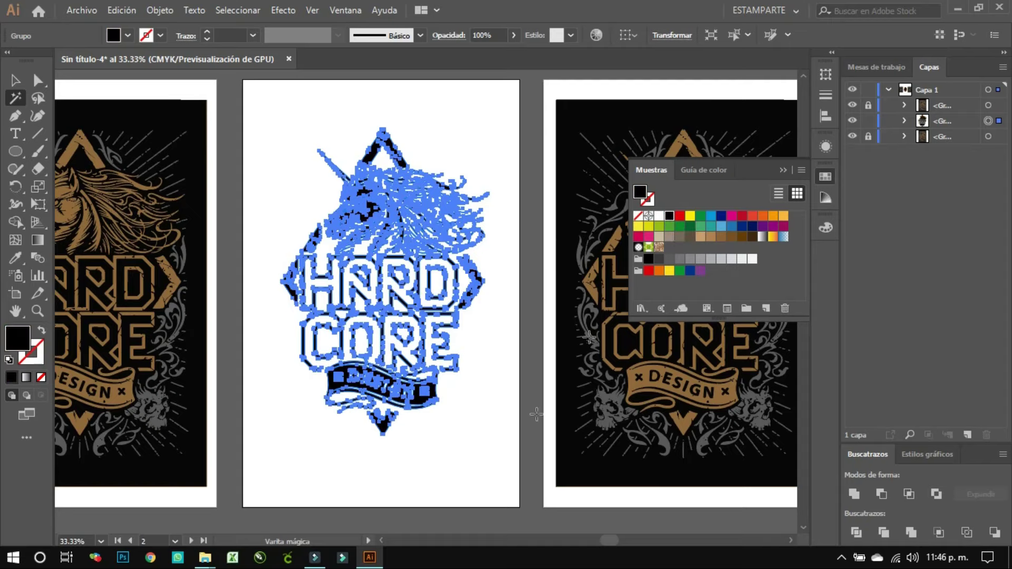
click(15, 80)
click(308, 123)
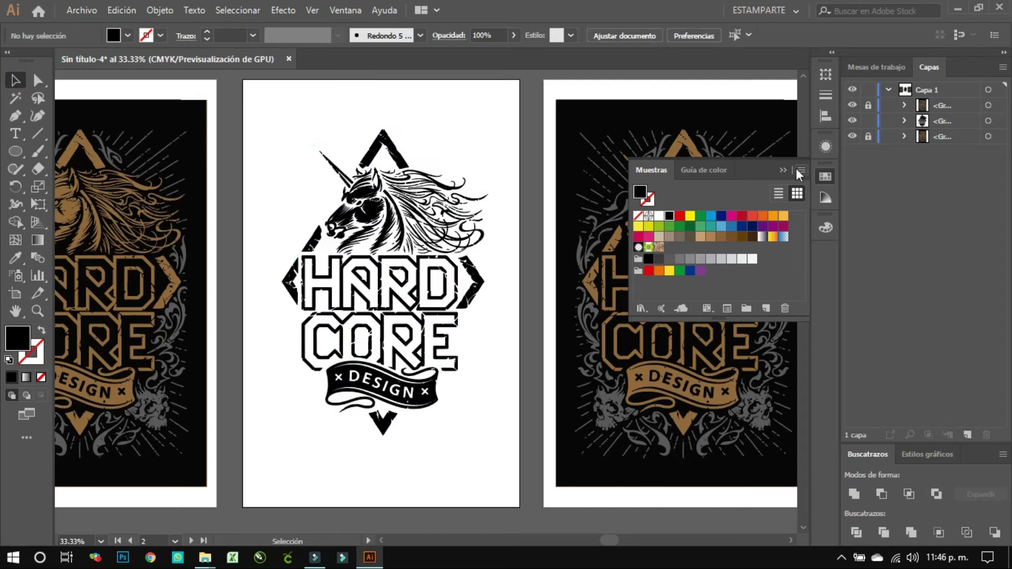
click(782, 170)
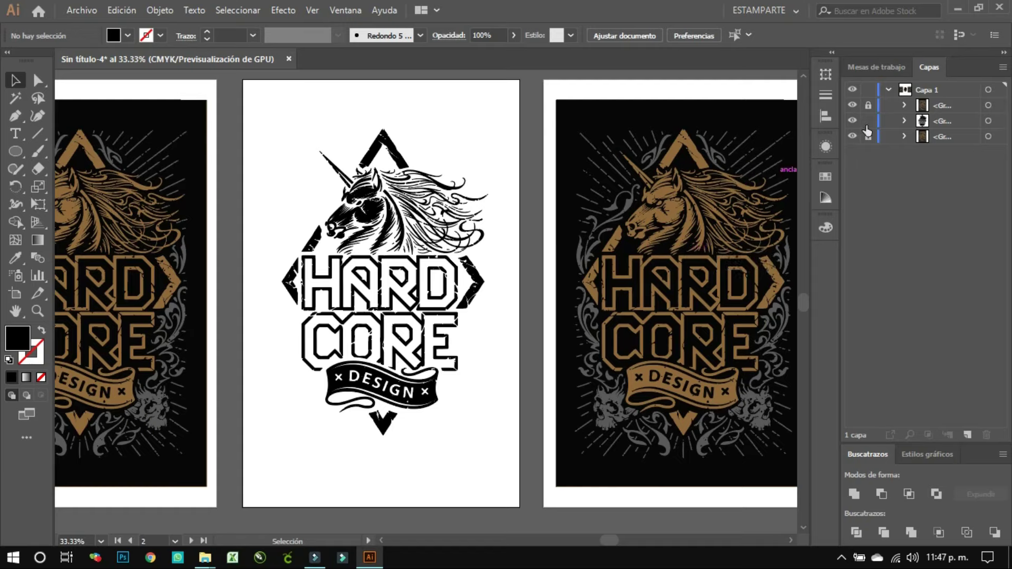
Unlock only the third artwork group and delete its black and brown shapes.
drag(867, 135, 869, 121)
click(868, 136)
click(16, 98)
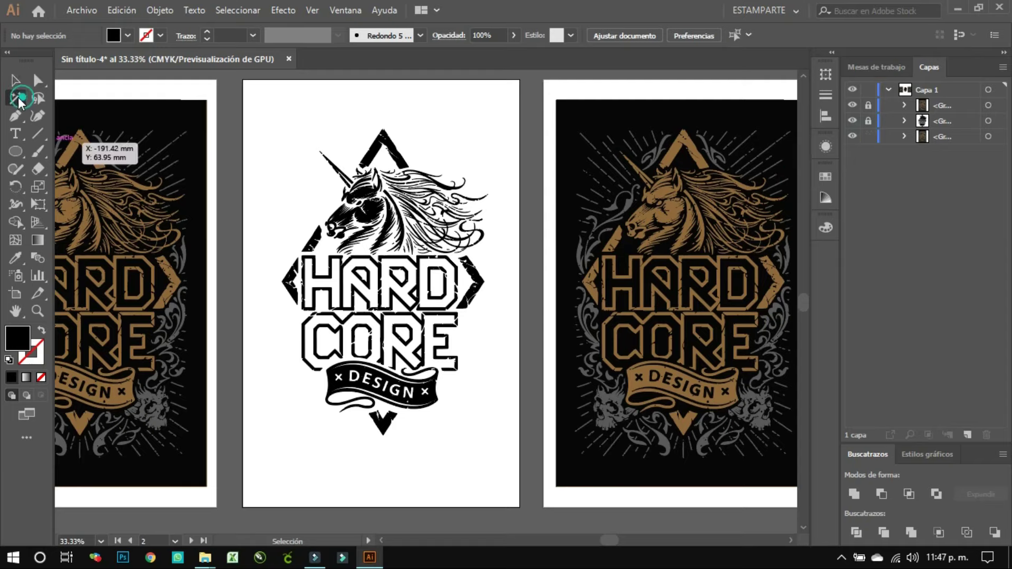
click(675, 215)
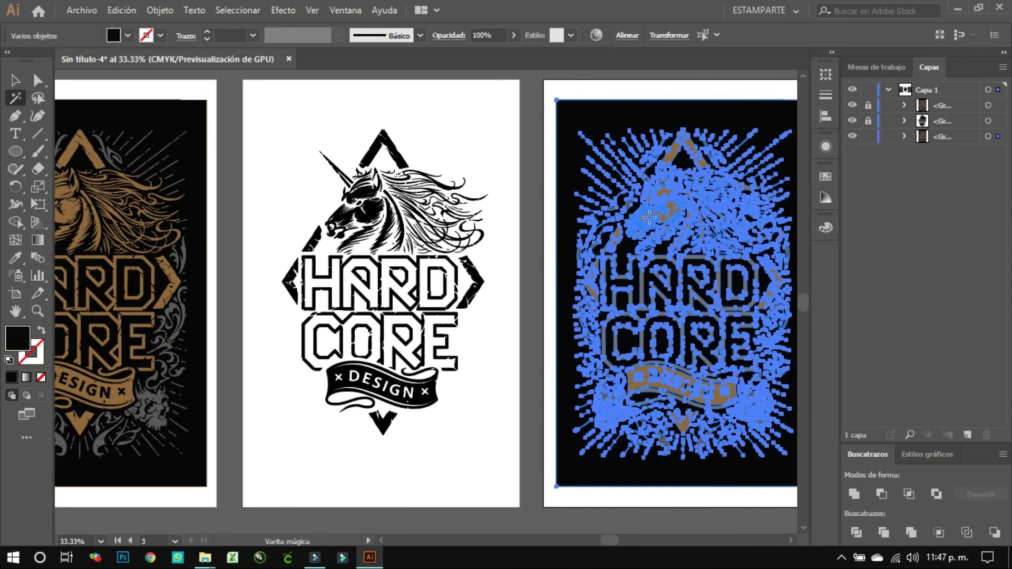
key(Delete)
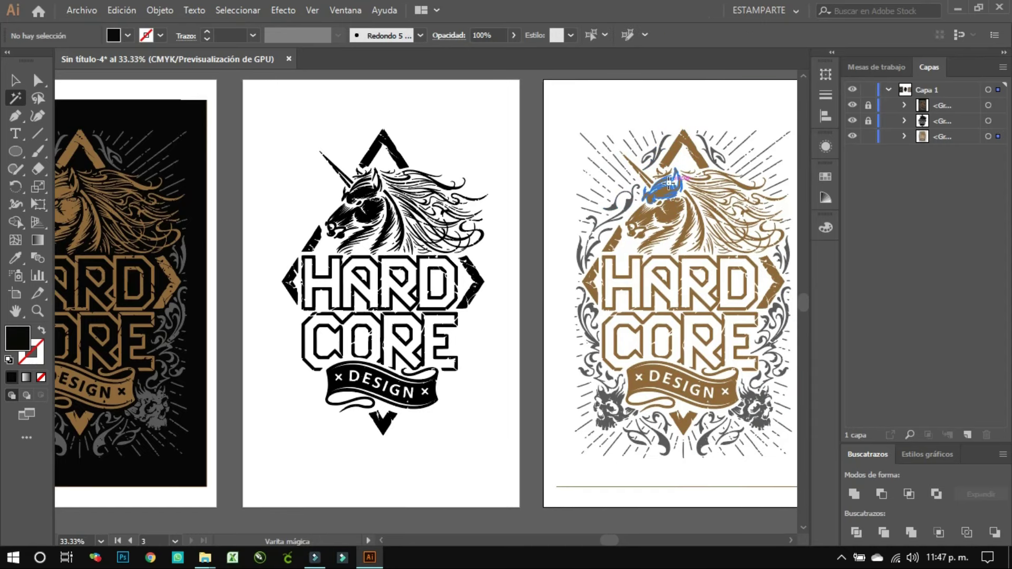
click(669, 183)
key(Delete)
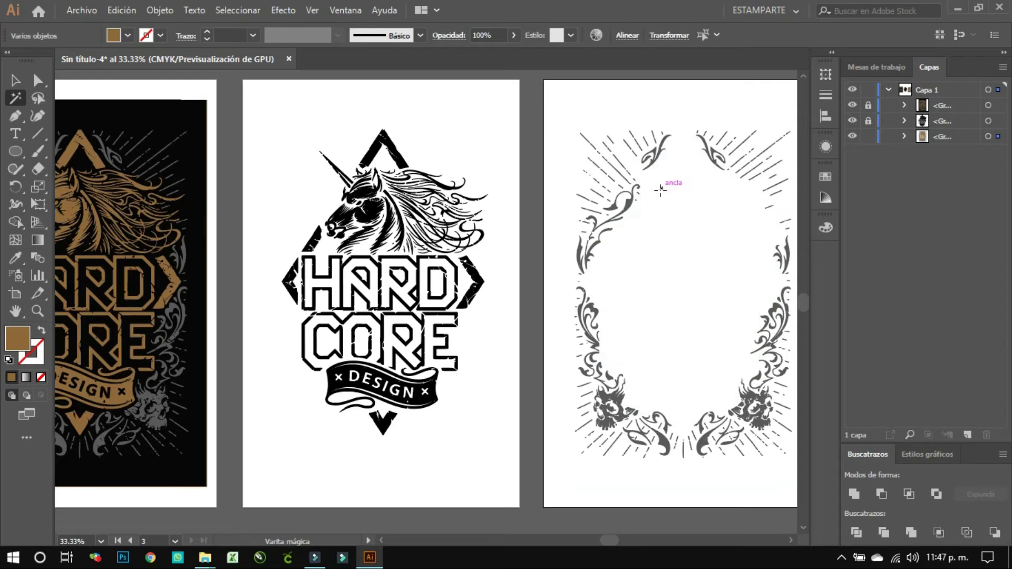
Fill the third design's grey ornaments and rays with black, then deselect.
click(632, 199)
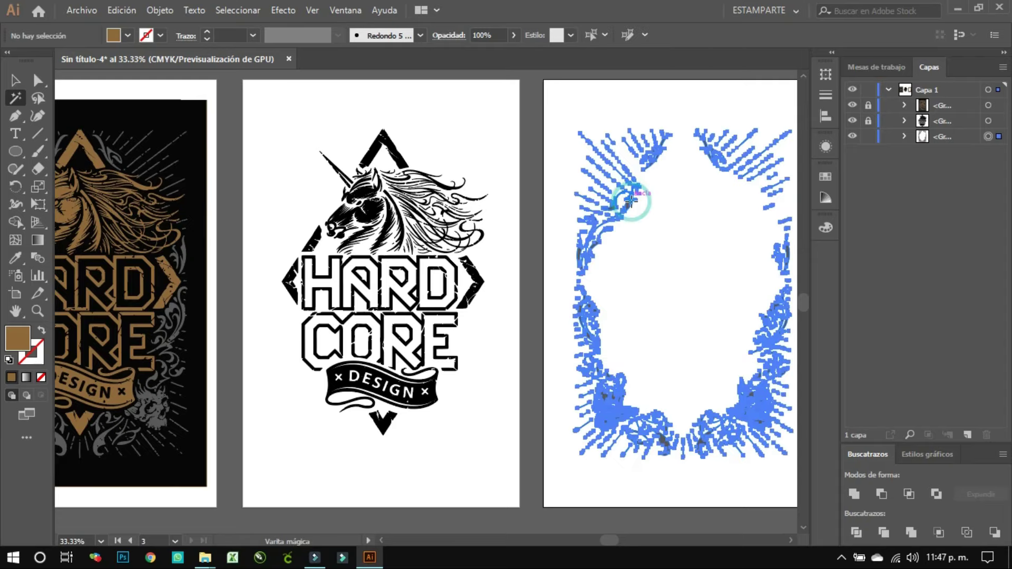
click(824, 177)
click(669, 217)
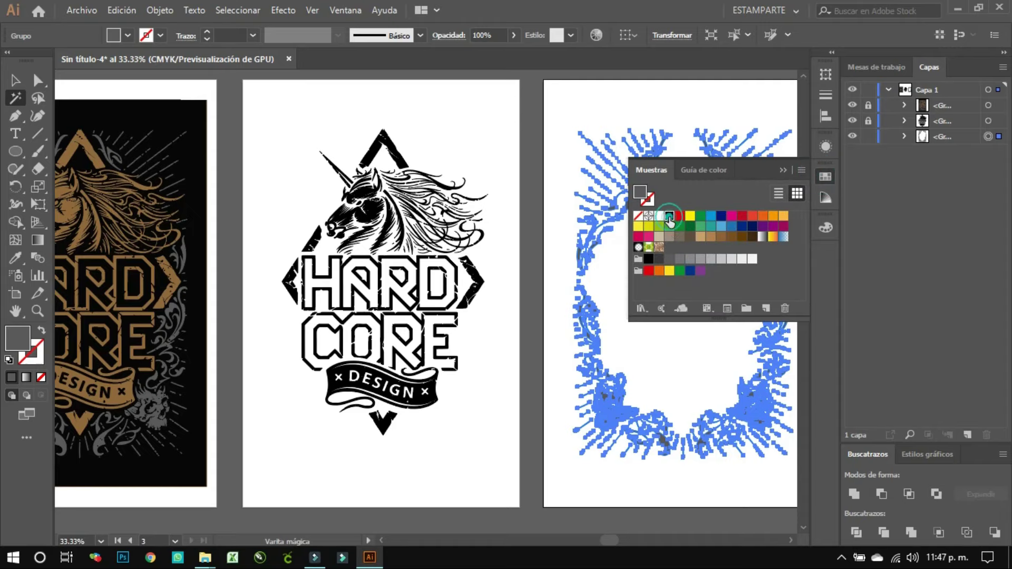
click(782, 169)
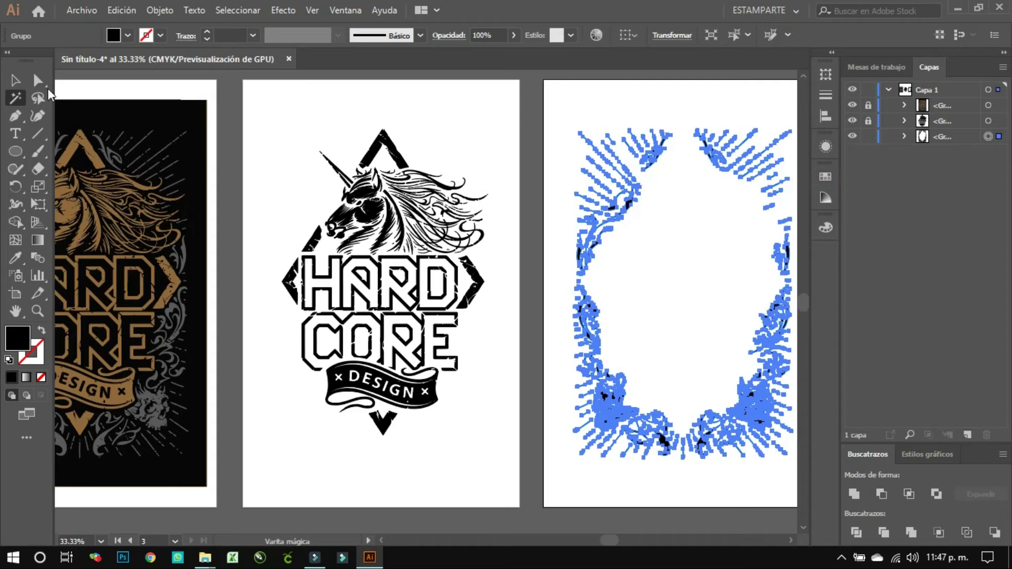
click(15, 80)
click(407, 113)
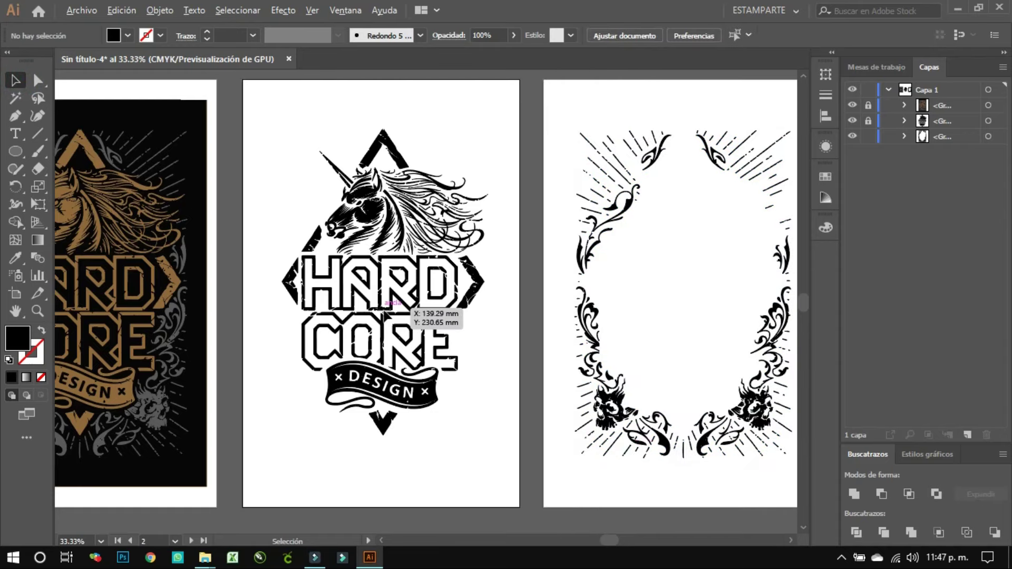
scroll(385, 309, down, 2)
scroll(371, 304, up, 1)
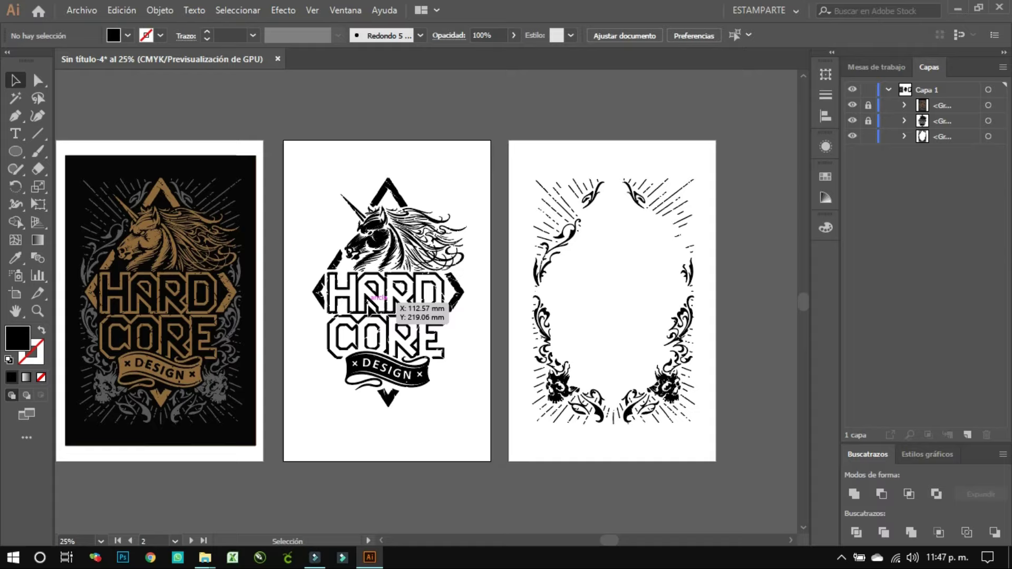
scroll(563, 421, up, 5)
scroll(556, 430, up, 2)
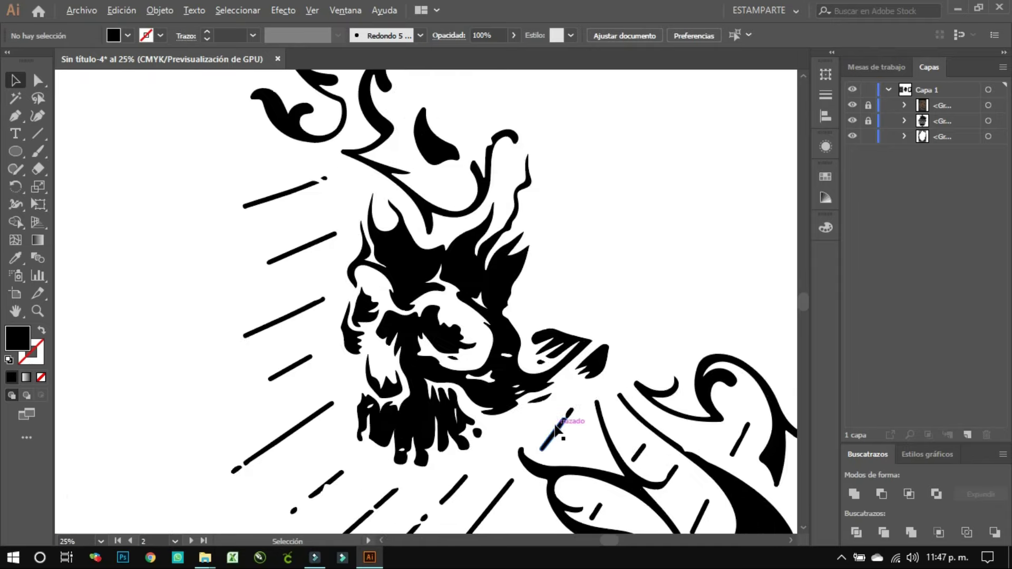
scroll(555, 429, up, 2)
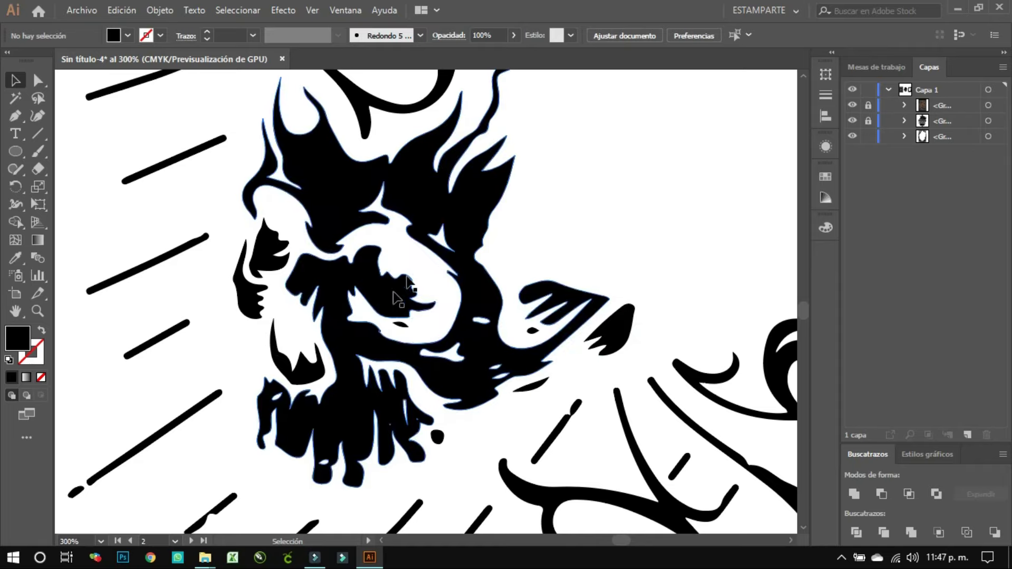
scroll(400, 289, down, 2)
scroll(400, 290, down, 3)
scroll(458, 232, down, 2)
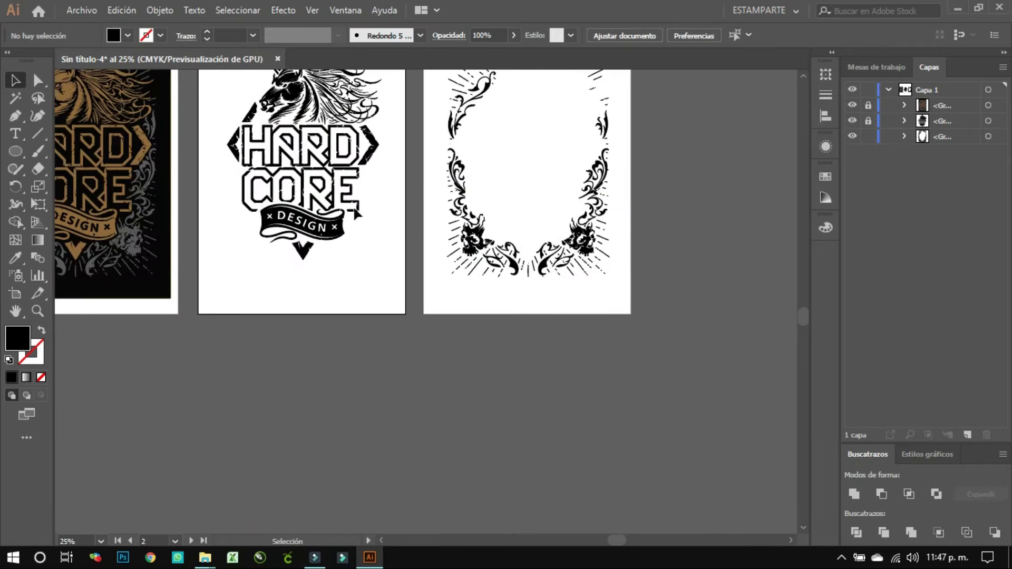
scroll(417, 303, down, 3)
scroll(287, 282, up, 2)
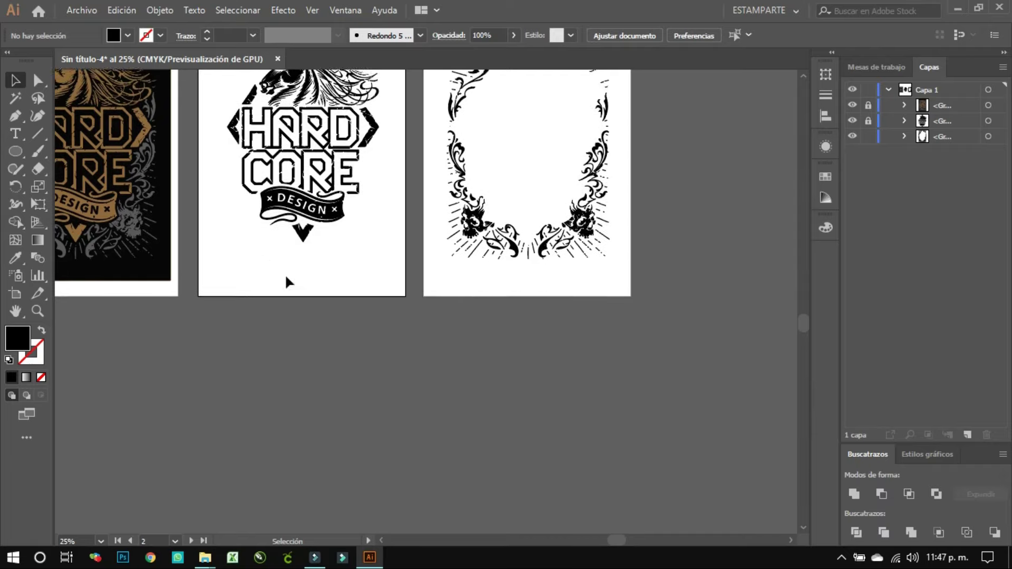
scroll(285, 274, up, 3)
scroll(290, 274, down, 5)
scroll(289, 269, up, 2)
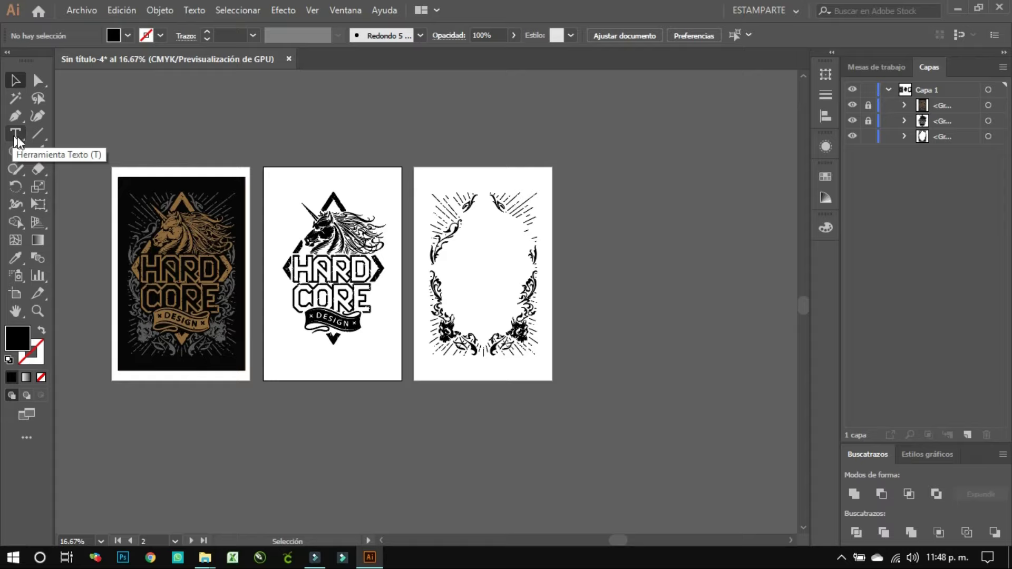
click(23, 159)
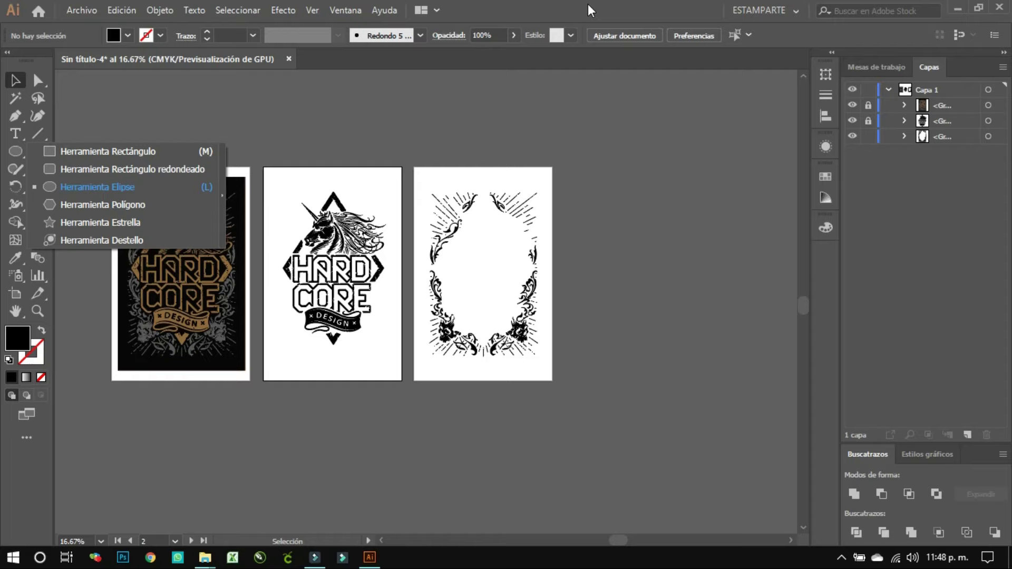
click(171, 125)
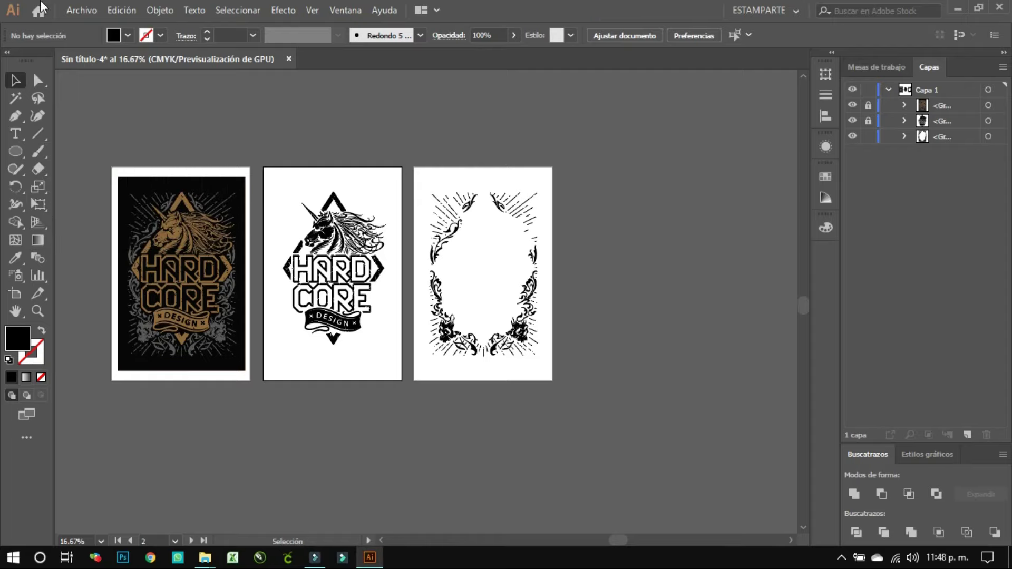
Close the Hard Core file without saving its changes.
click(83, 12)
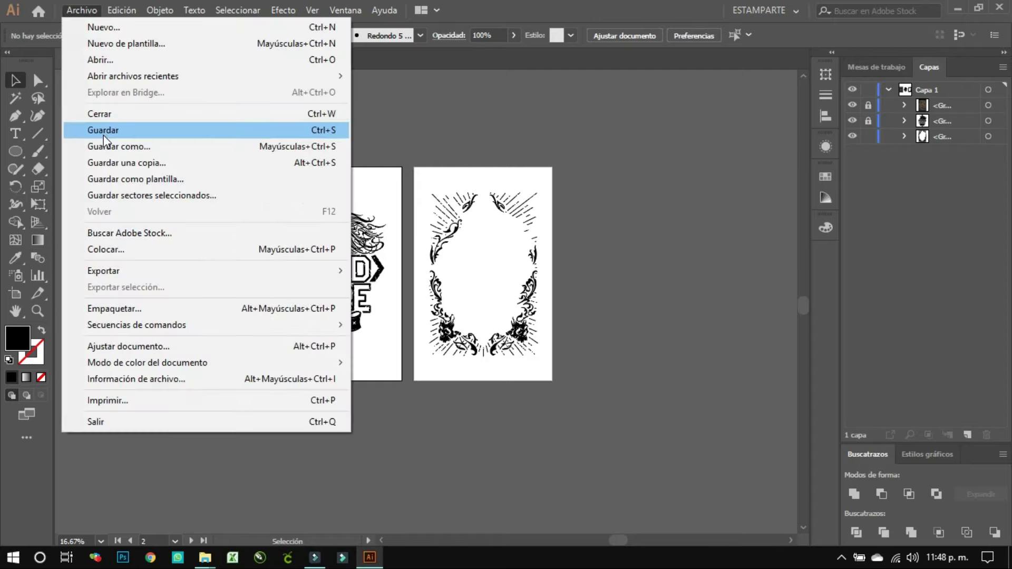
click(108, 115)
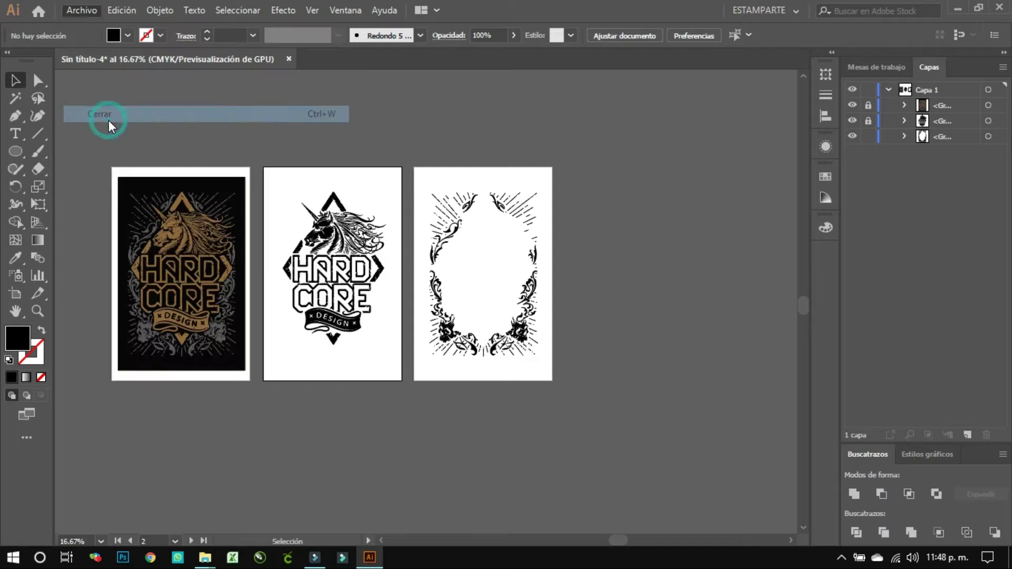
click(587, 298)
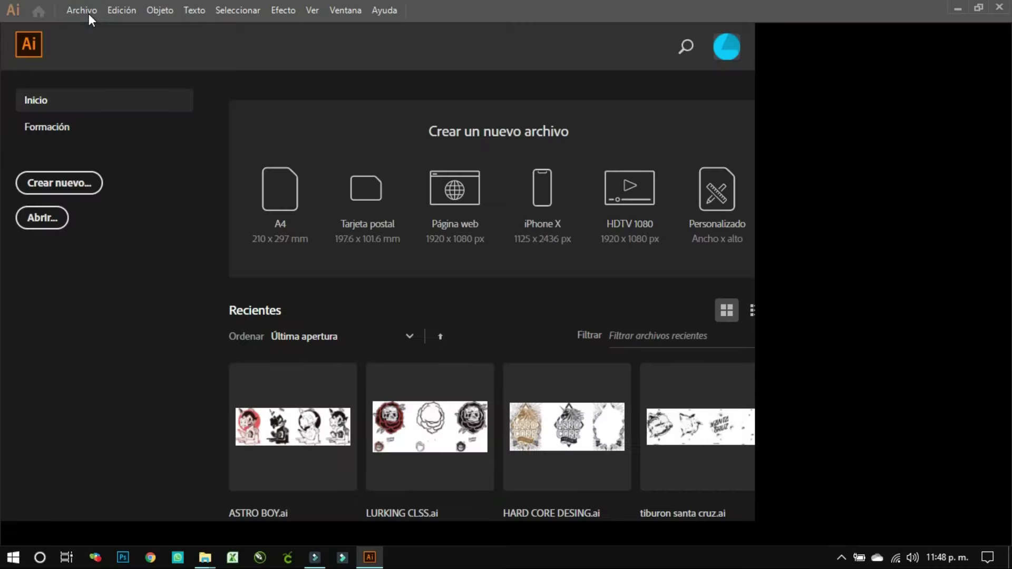
Create a new blank document from the Tabloide preset.
click(54, 188)
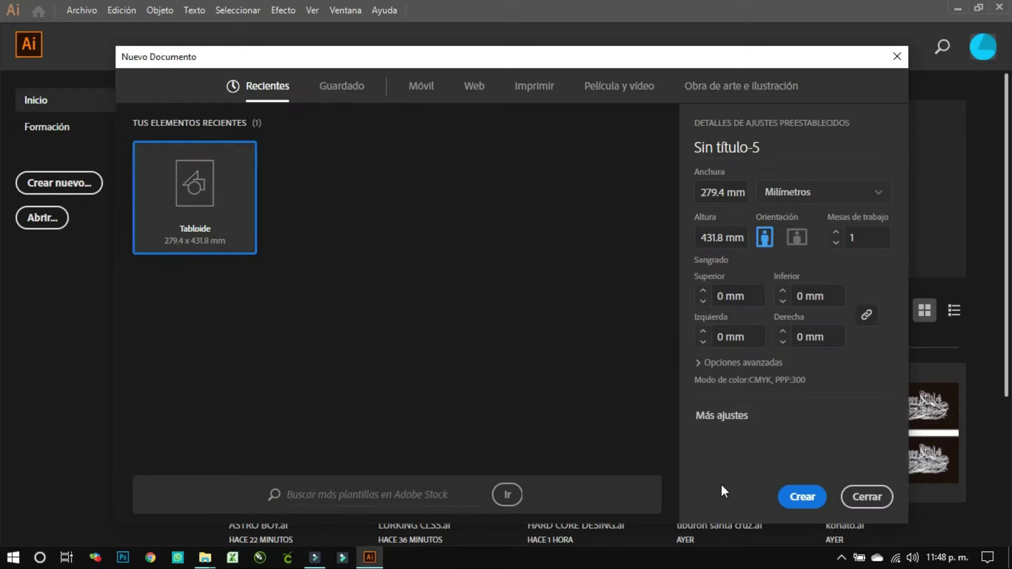
click(801, 497)
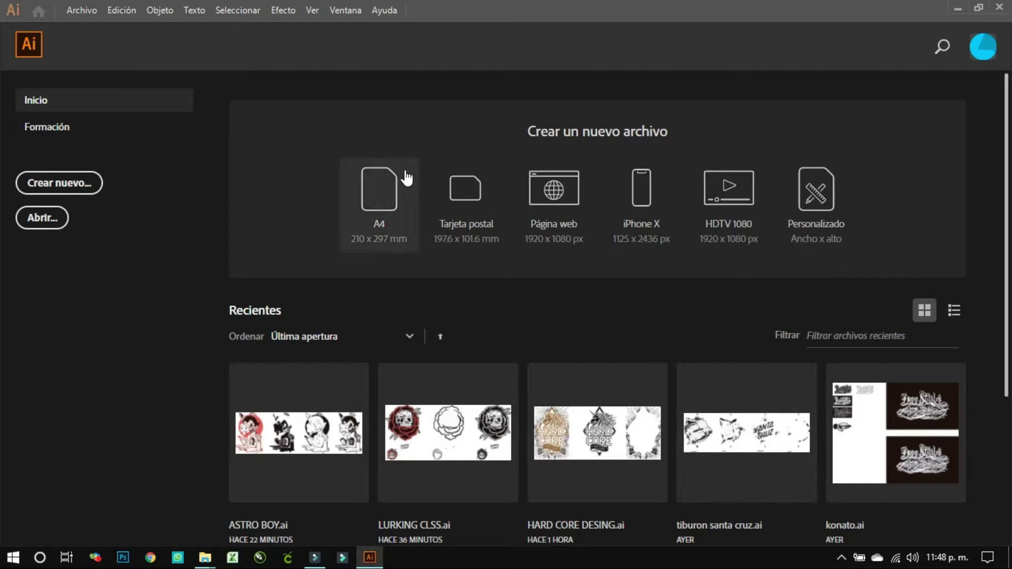
click(405, 178)
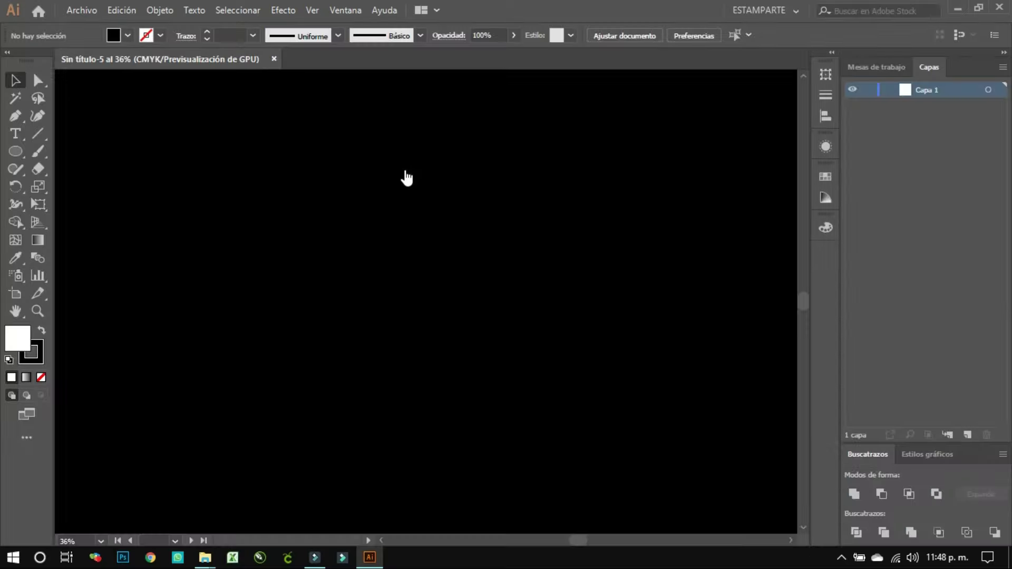
Drag the cartoon robot image from the PARAREVISAR folder onto Illustrator's taskbar button.
click(205, 557)
click(126, 490)
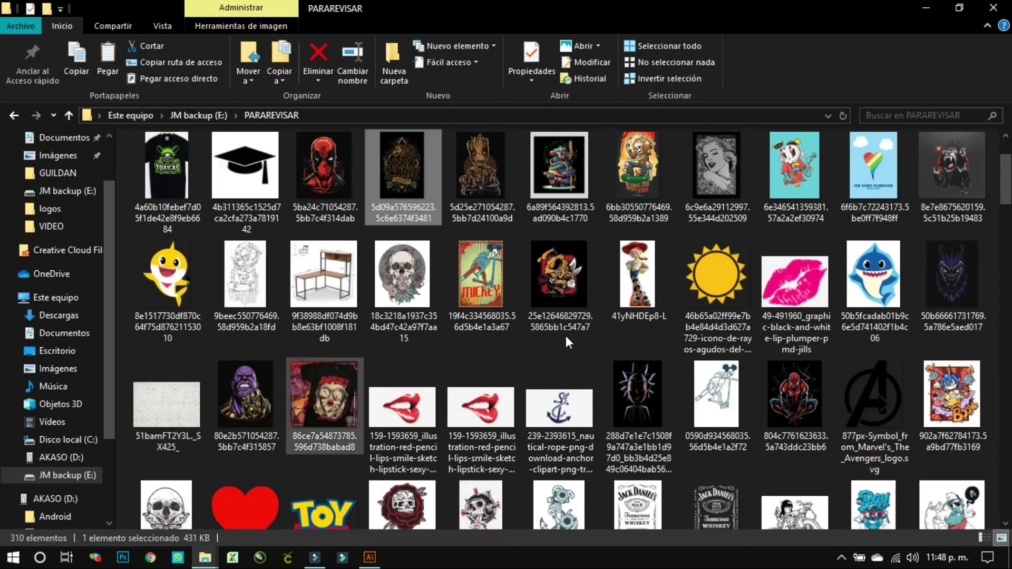
scroll(459, 276, down, 3)
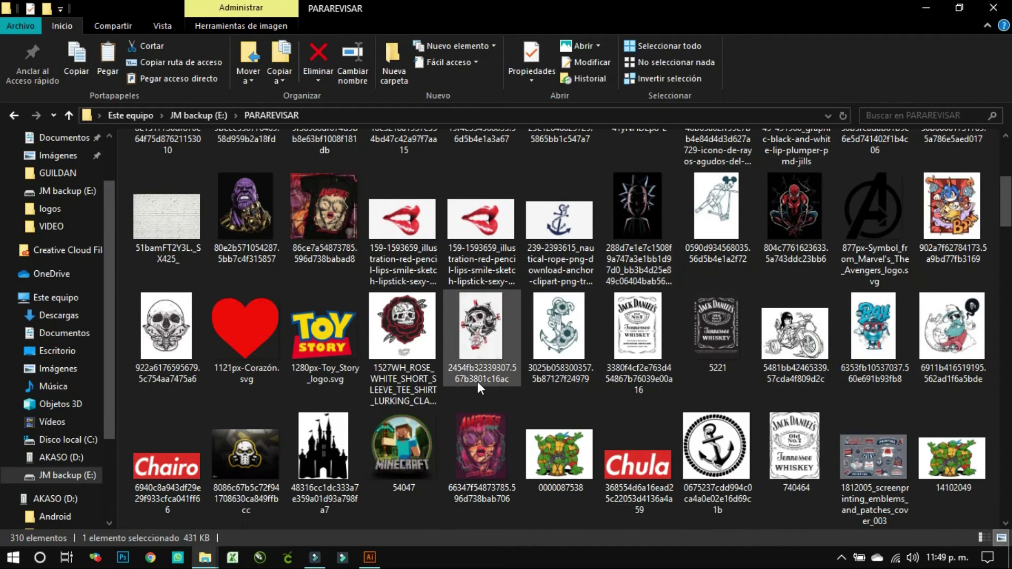
scroll(411, 336, down, 5)
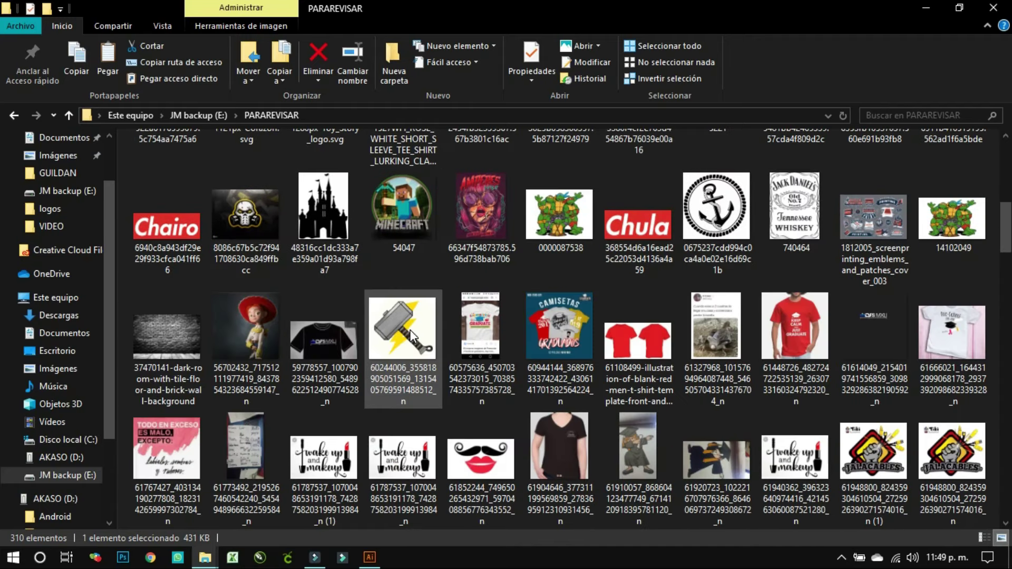
scroll(410, 335, down, 5)
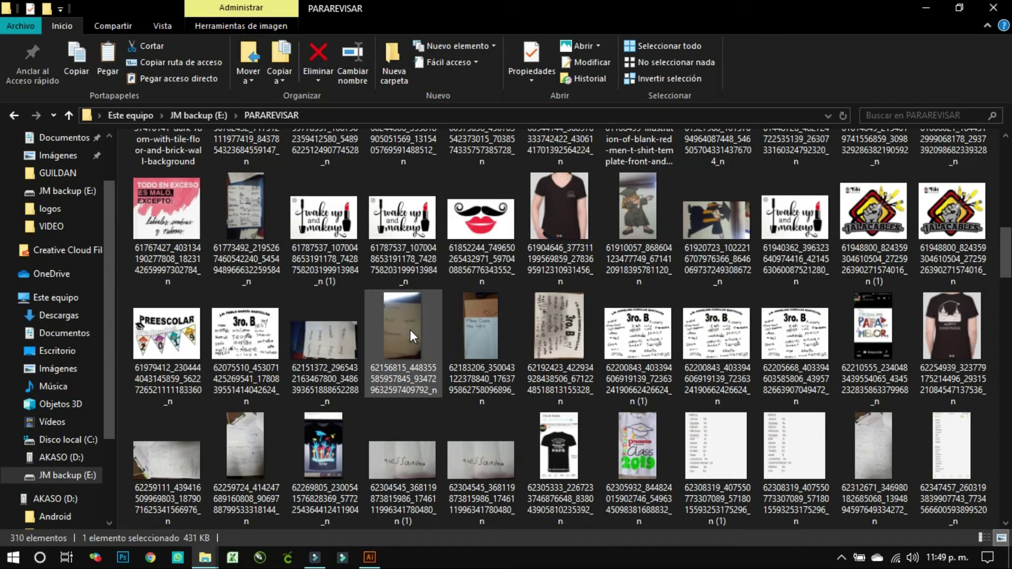
scroll(410, 330, down, 5)
scroll(410, 330, down, 3)
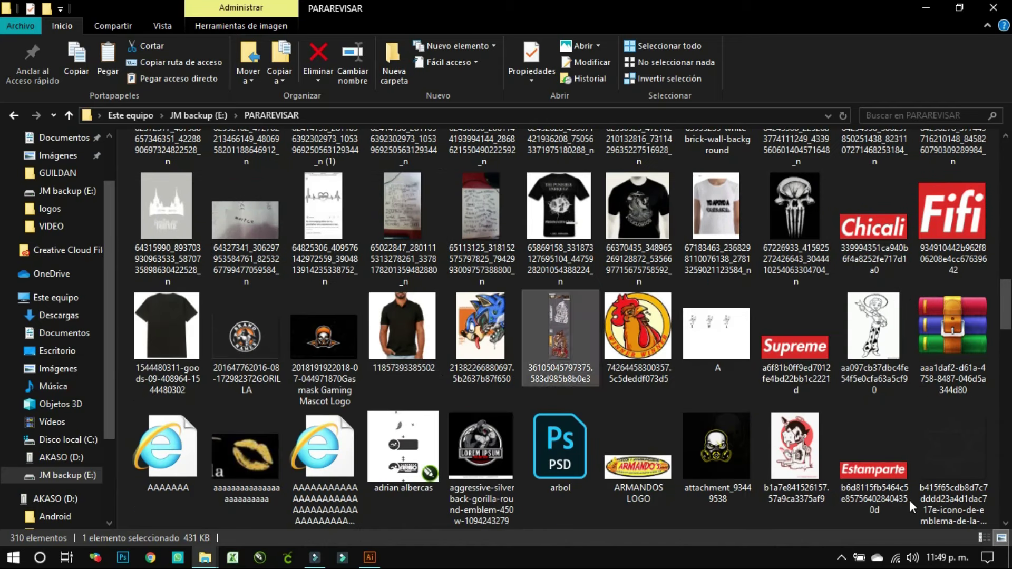
click(794, 472)
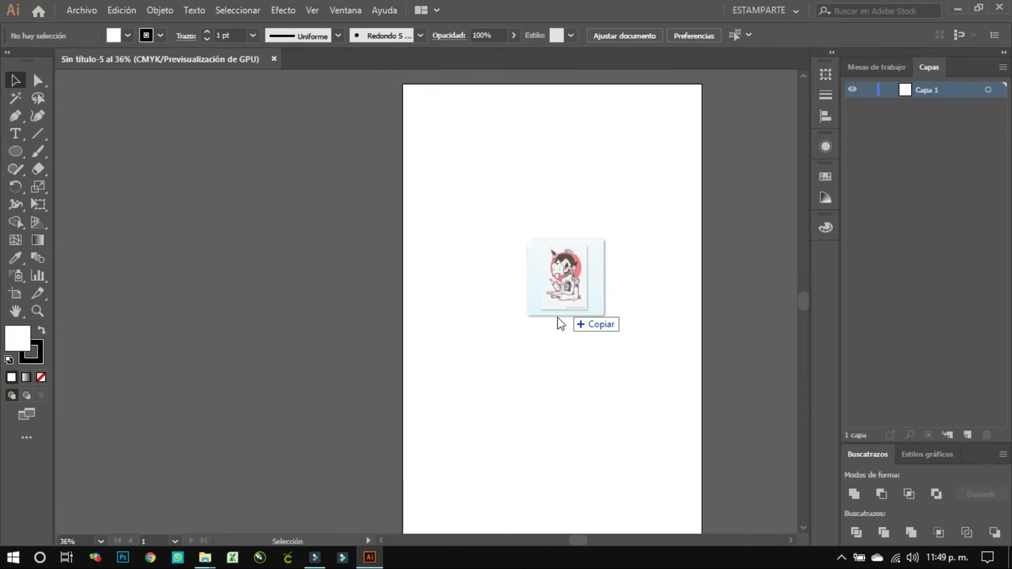
drag(378, 560, 548, 319)
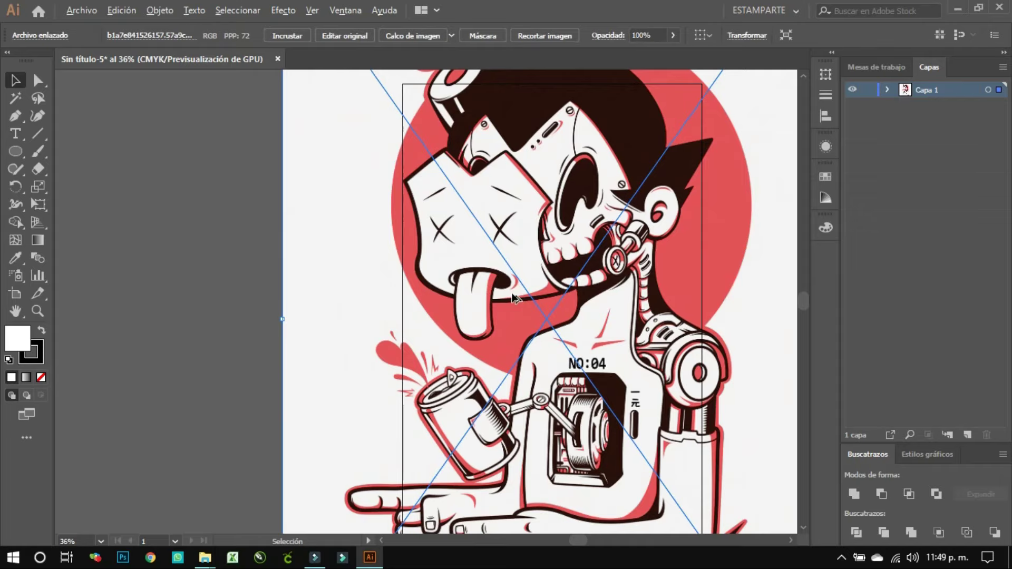
Resize the robot image by its corners and move it to fill the Sin título-5 artboard.
scroll(511, 294, down, 3)
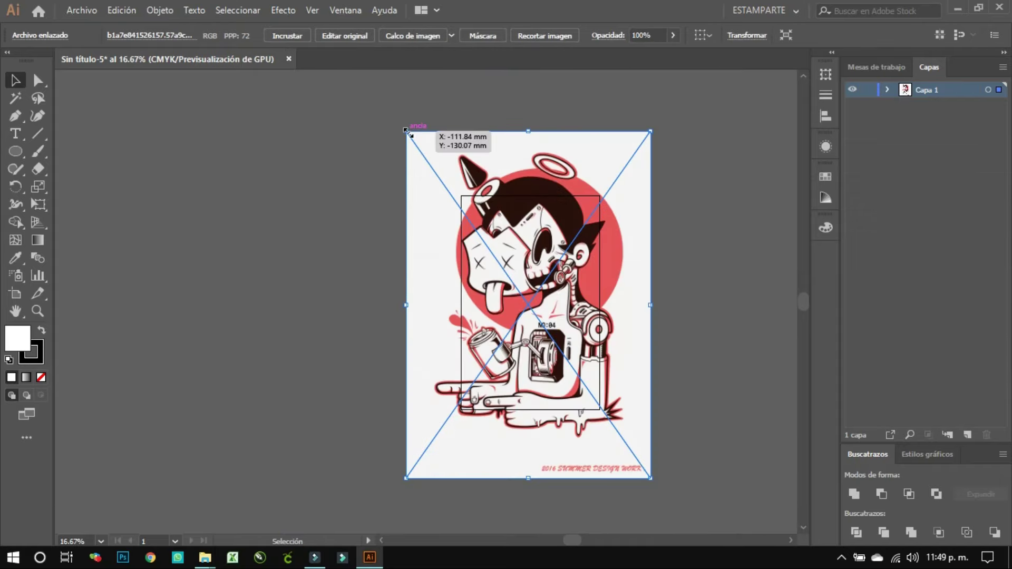
mouse_move(406, 129)
mouse_down()
mouse_move(483, 248)
mouse_move(464, 215)
mouse_up()
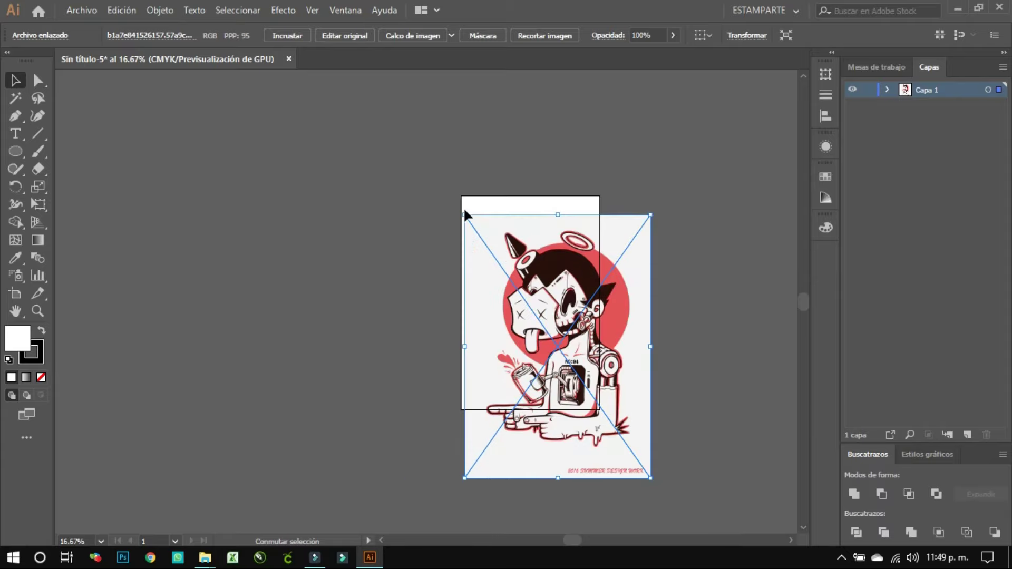
drag(650, 478, 599, 434)
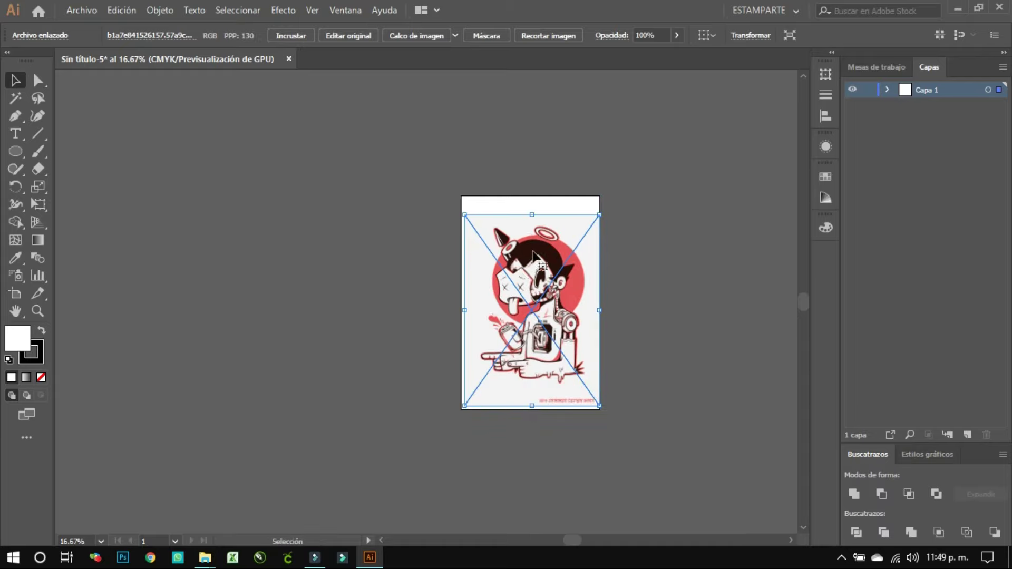
drag(464, 214, 443, 182)
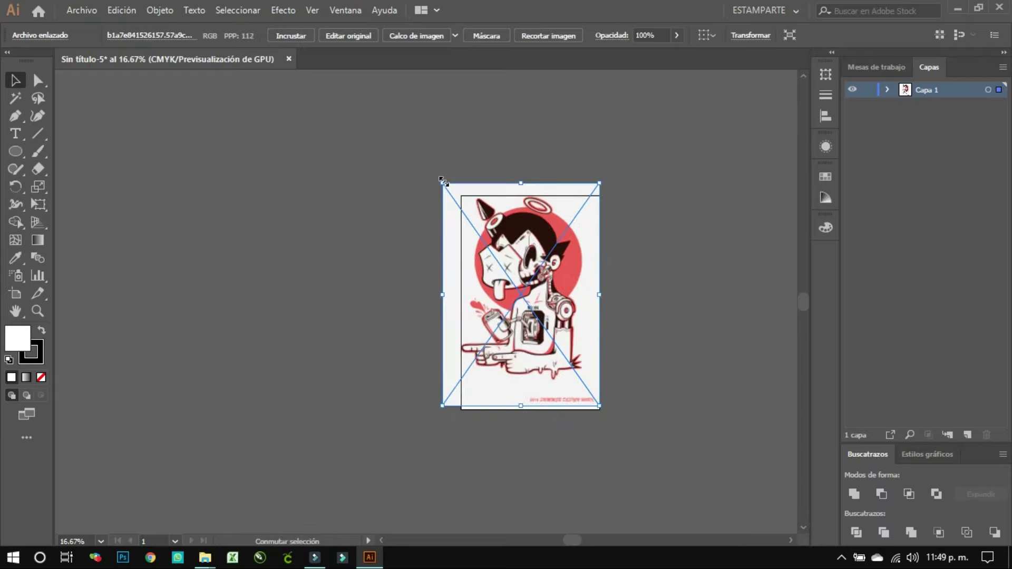
drag(573, 360, 573, 360)
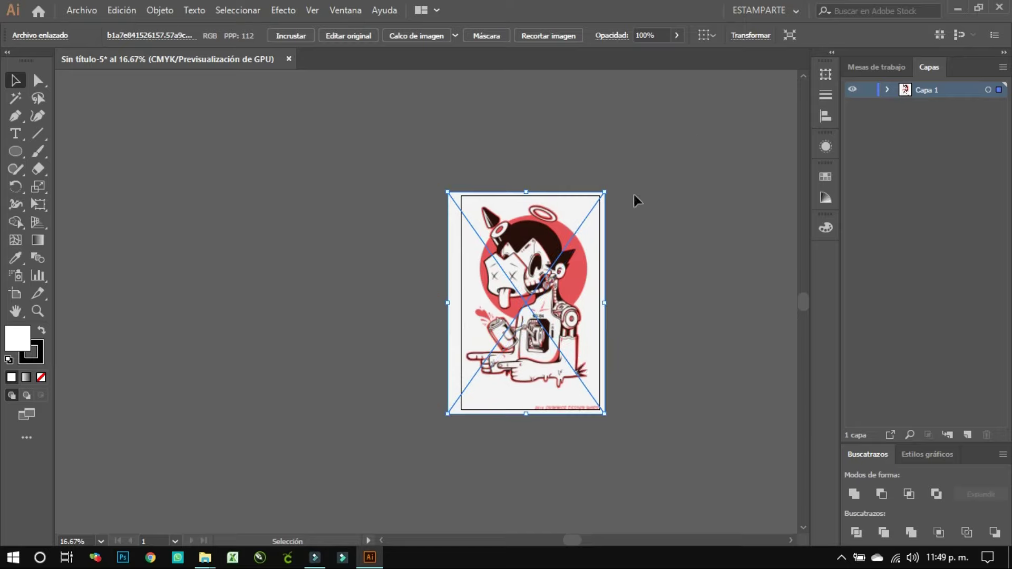
Image Trace the placed robot using the 3 colores preset.
click(37, 80)
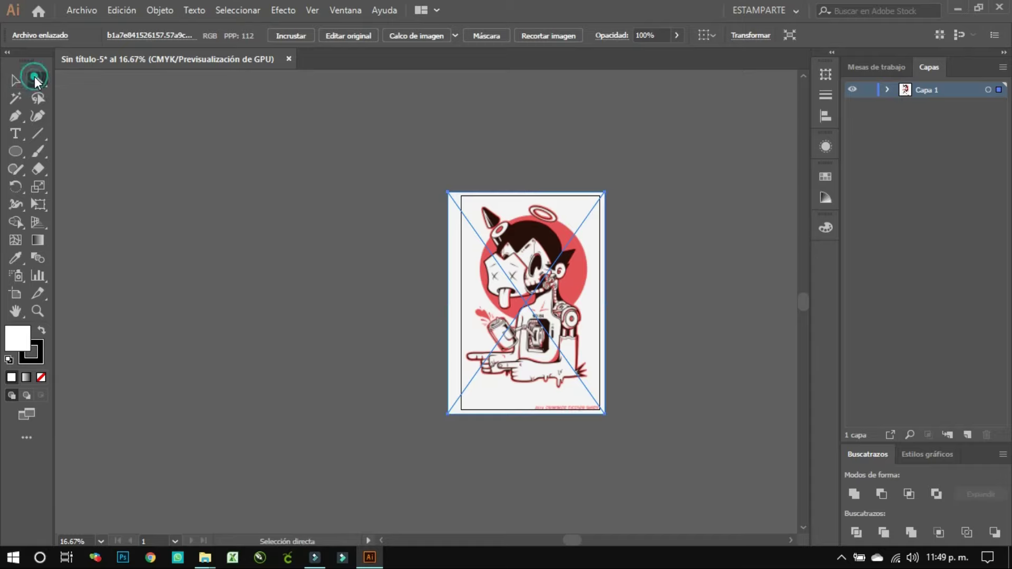
click(452, 33)
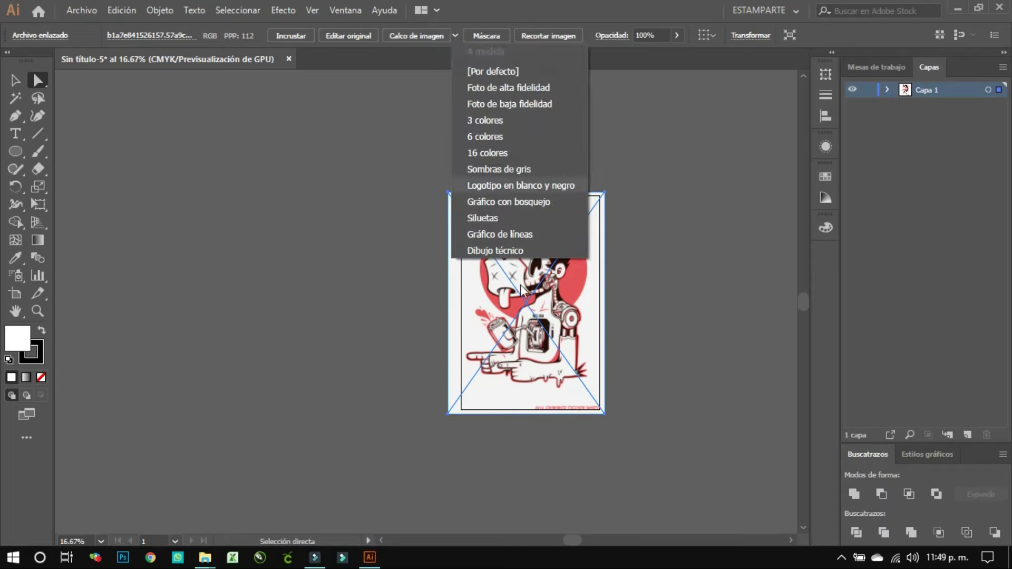
click(495, 124)
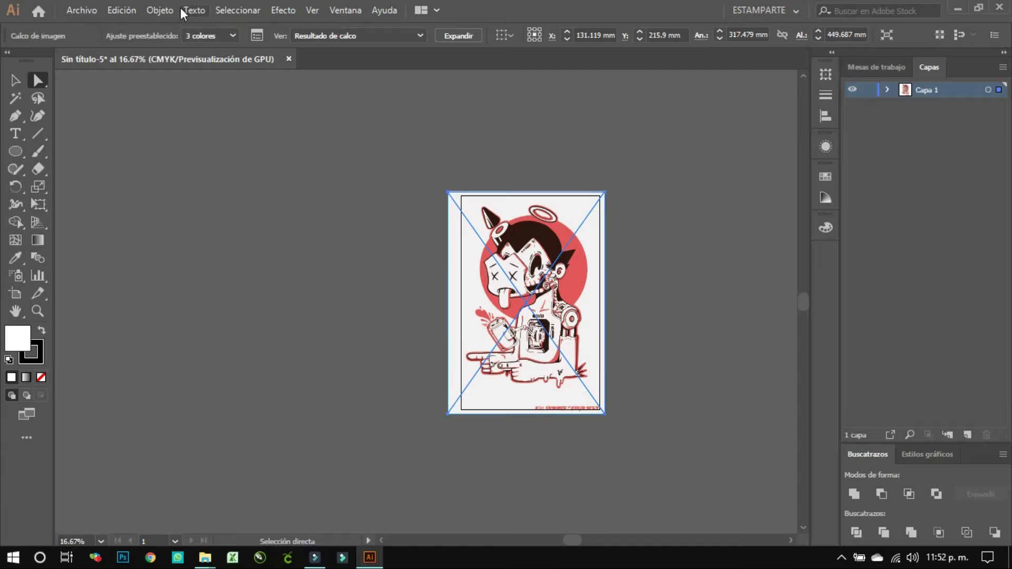
click(162, 10)
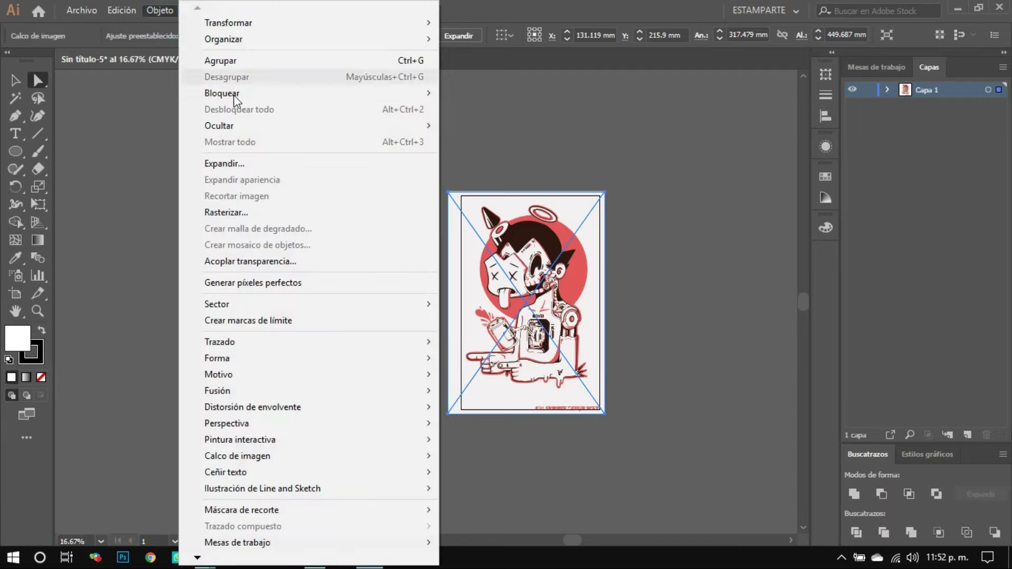
Expand the robot trace into editable paths.
click(226, 162)
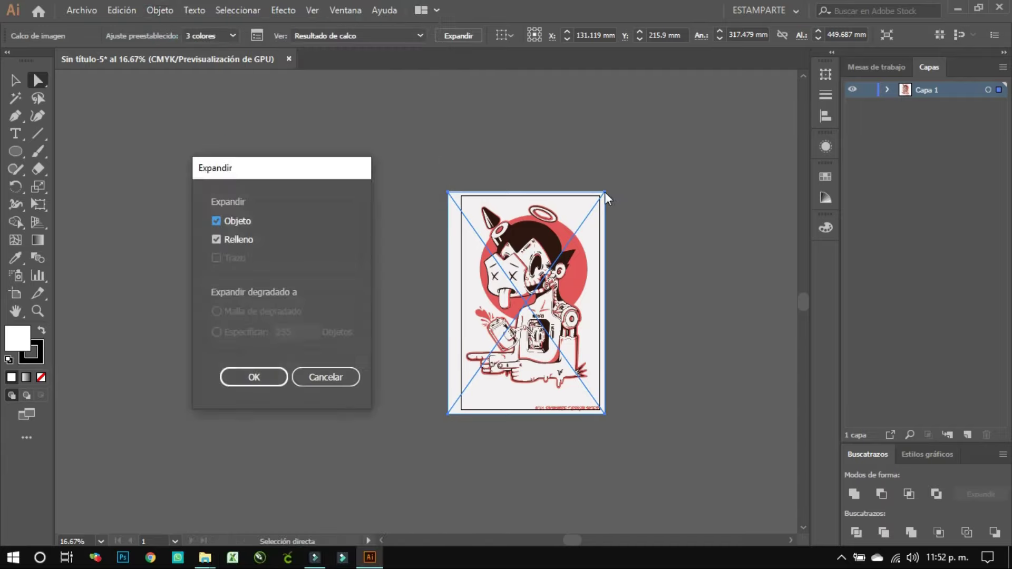
click(237, 372)
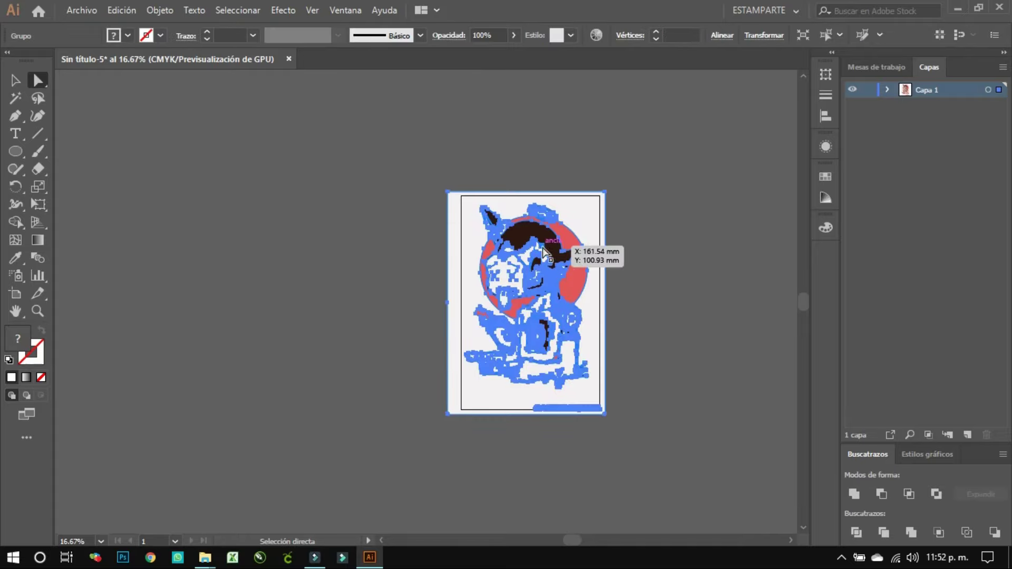
scroll(574, 269, up, 3)
scroll(573, 270, down, 5)
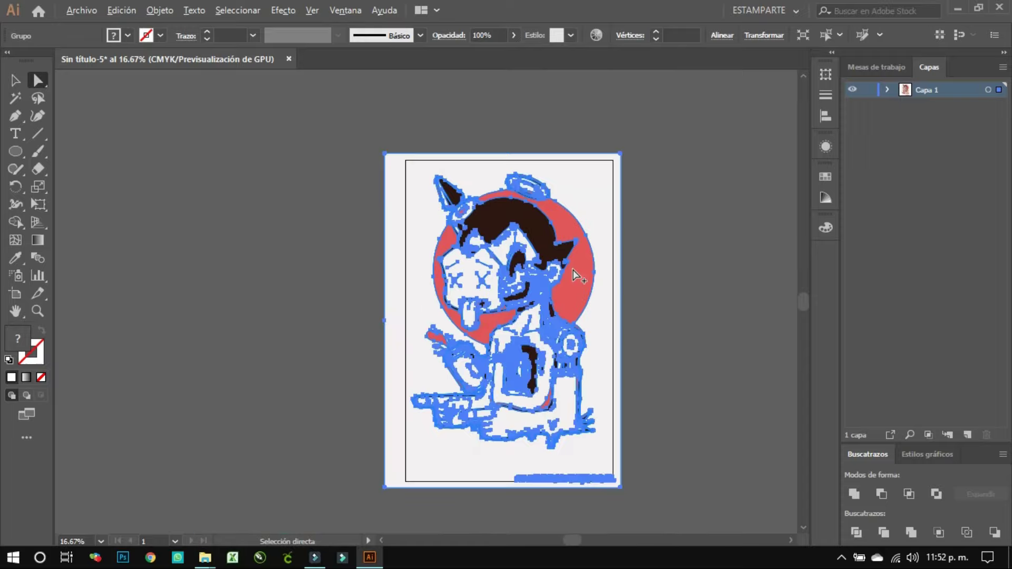
Select all the expanded artwork, hide selection edges with Ctrl+H, then deselect.
click(357, 237)
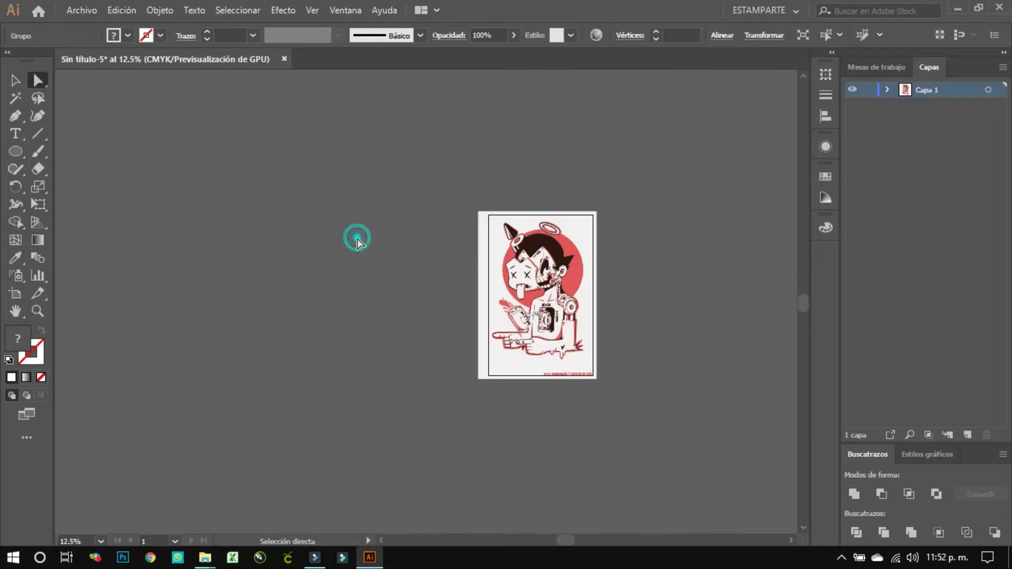
key(ctrl+a)
scroll(438, 245, up, 1)
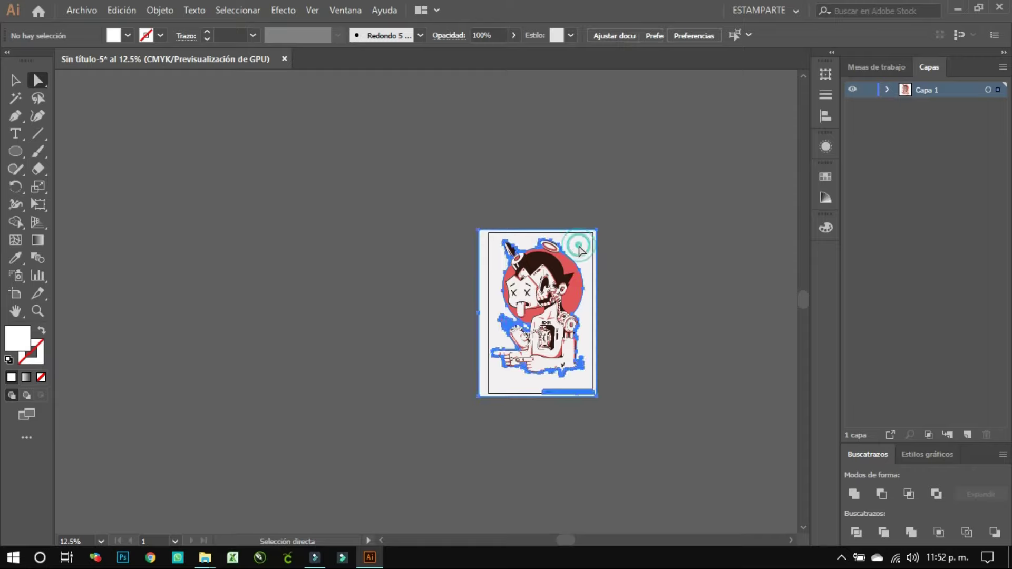
key(ctrl+h)
click(574, 255)
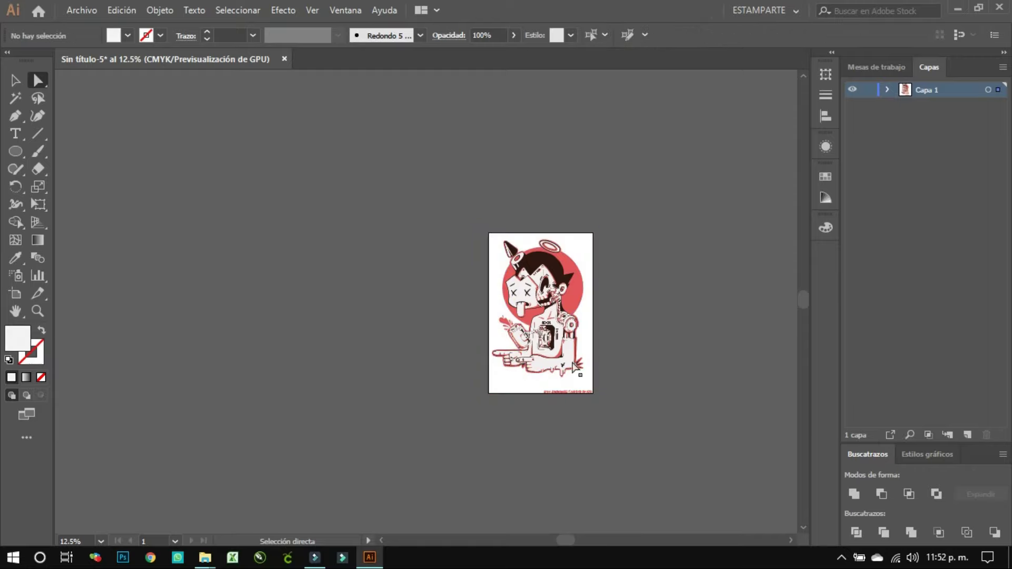
scroll(579, 411, up, 1)
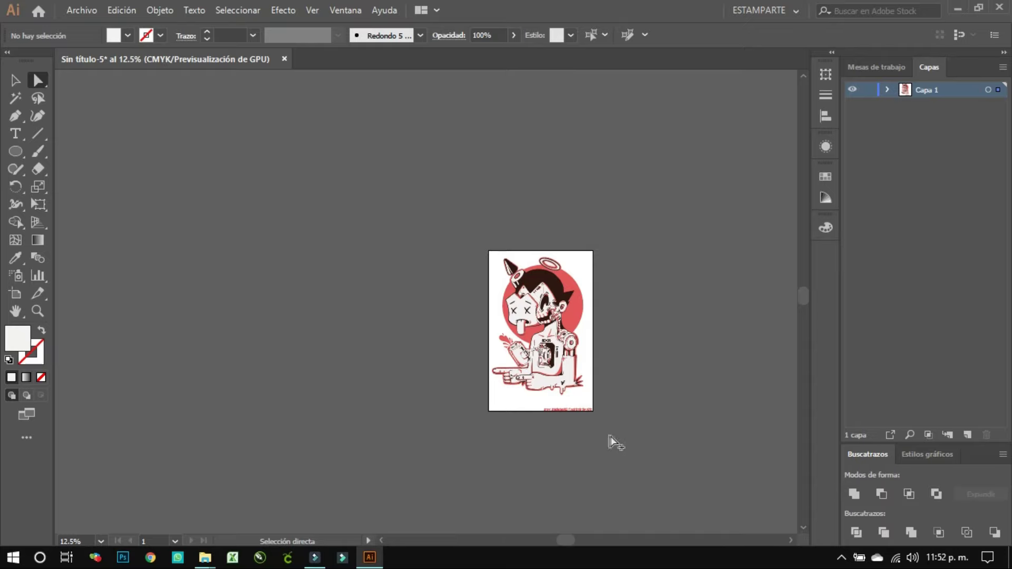
scroll(612, 436, up, 5)
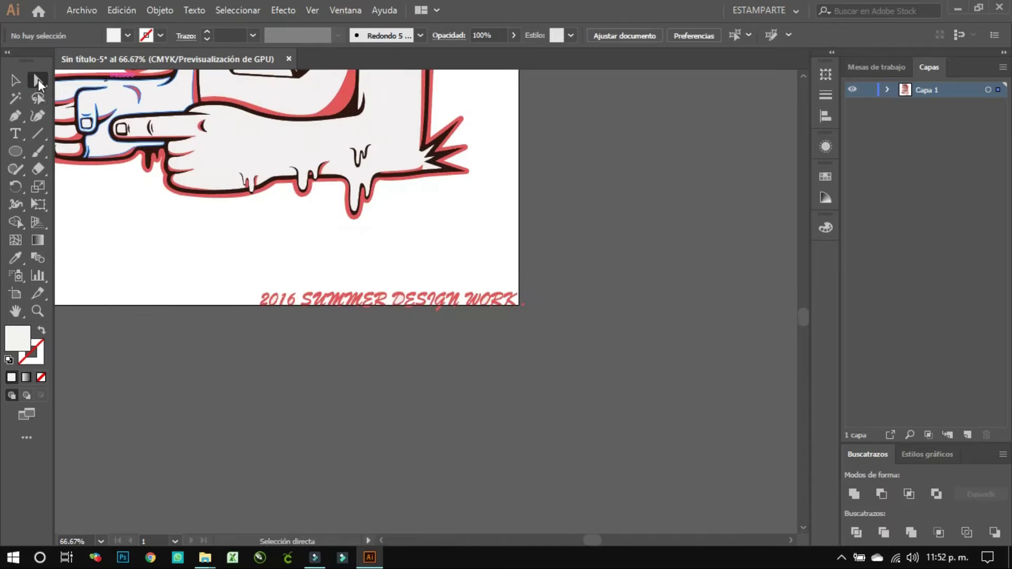
Delete the 2016 SUMMER DESIGN WORK lettering at the bottom of the artboard.
mouse_move(574, 266)
mouse_down()
mouse_move(252, 319)
mouse_move(227, 332)
mouse_up()
key(Delete)
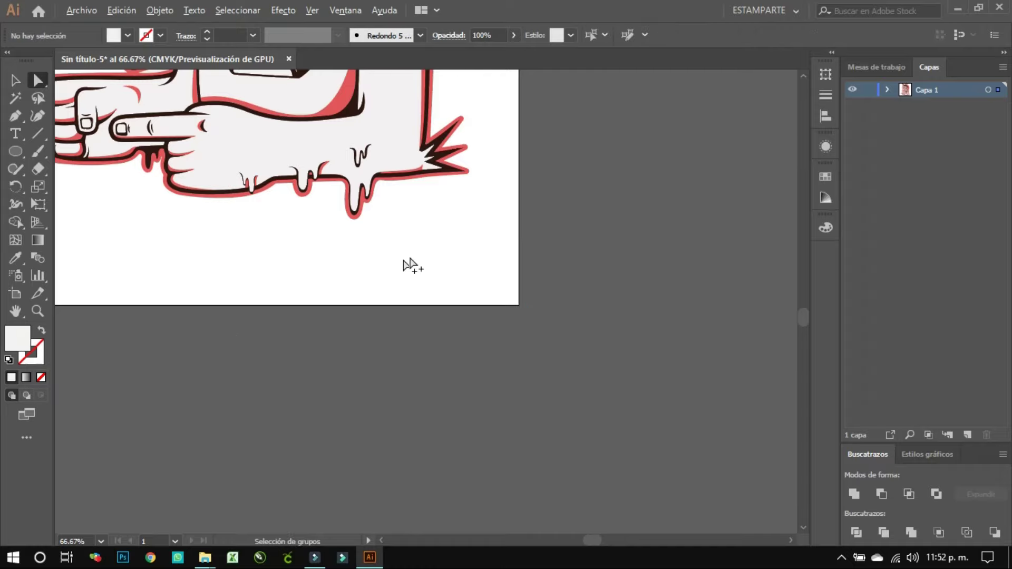
scroll(419, 254, down, 4)
scroll(419, 253, down, 3)
scroll(425, 278, up, 3)
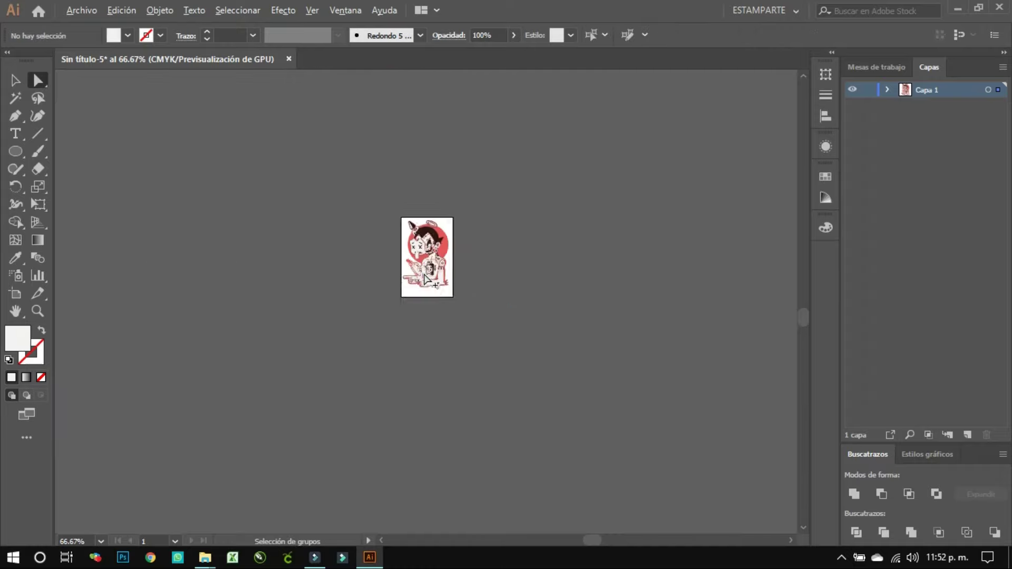
scroll(425, 279, up, 2)
scroll(420, 275, up, 2)
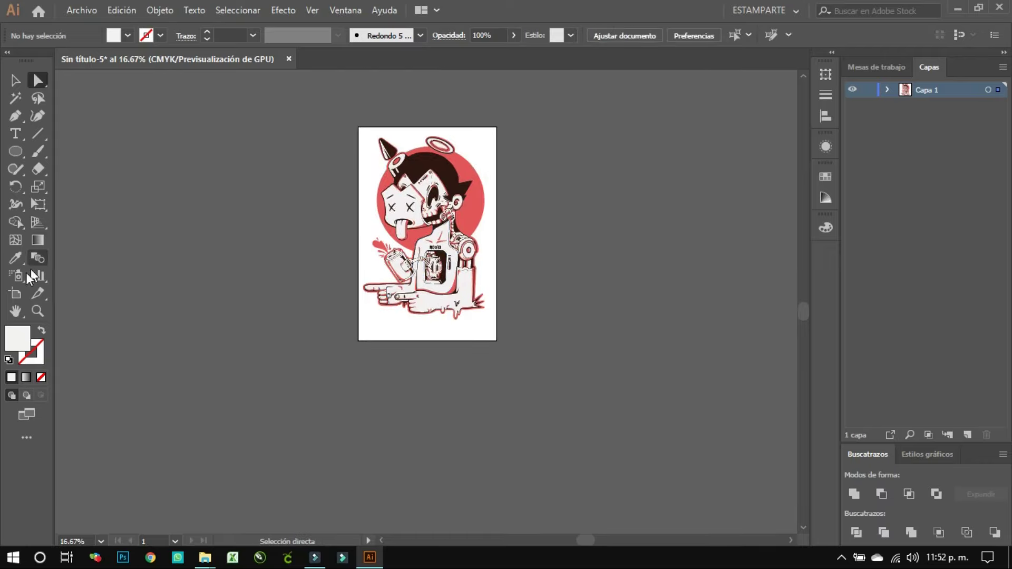
Alt-drag the robot artboard right three times, creating copia, copia 2 and copia 3.
click(14, 291)
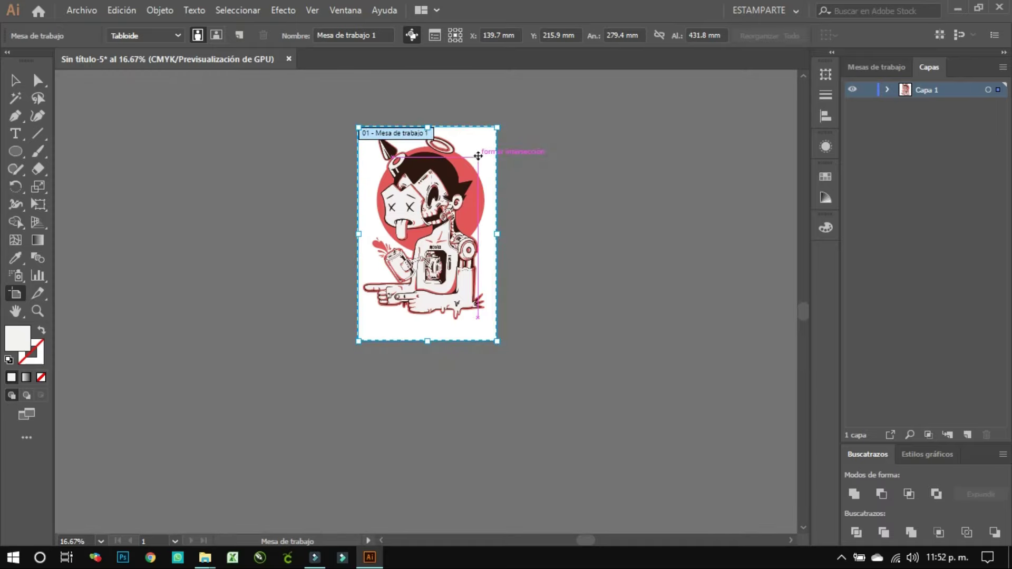
drag(478, 157, 642, 162)
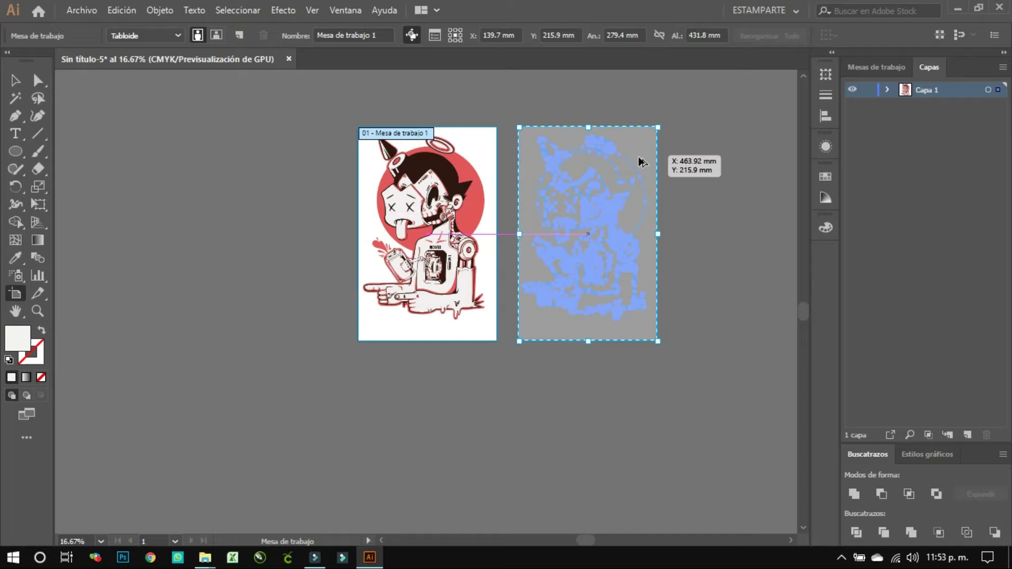
drag(642, 162, 796, 160)
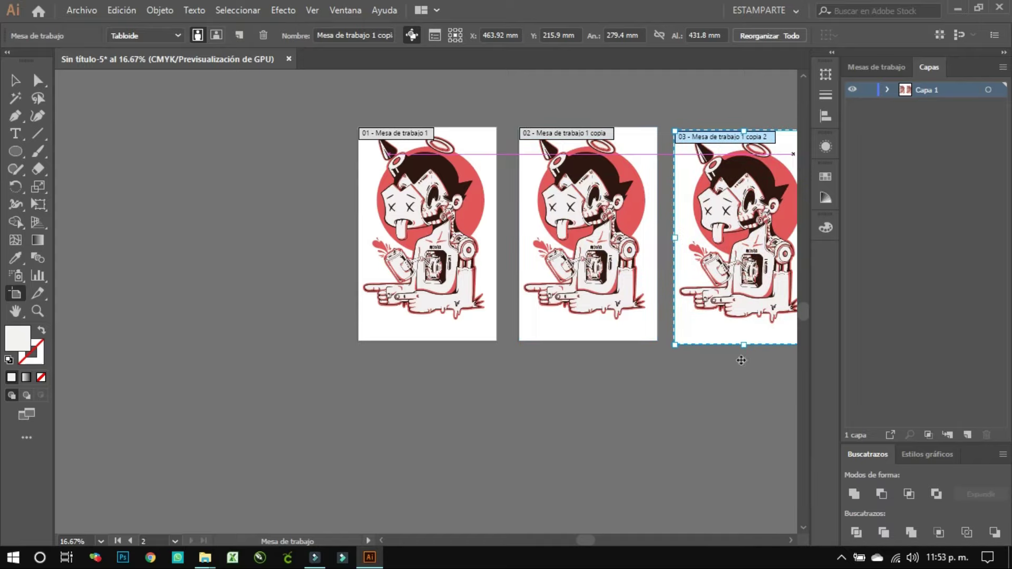
scroll(789, 539, right, 5)
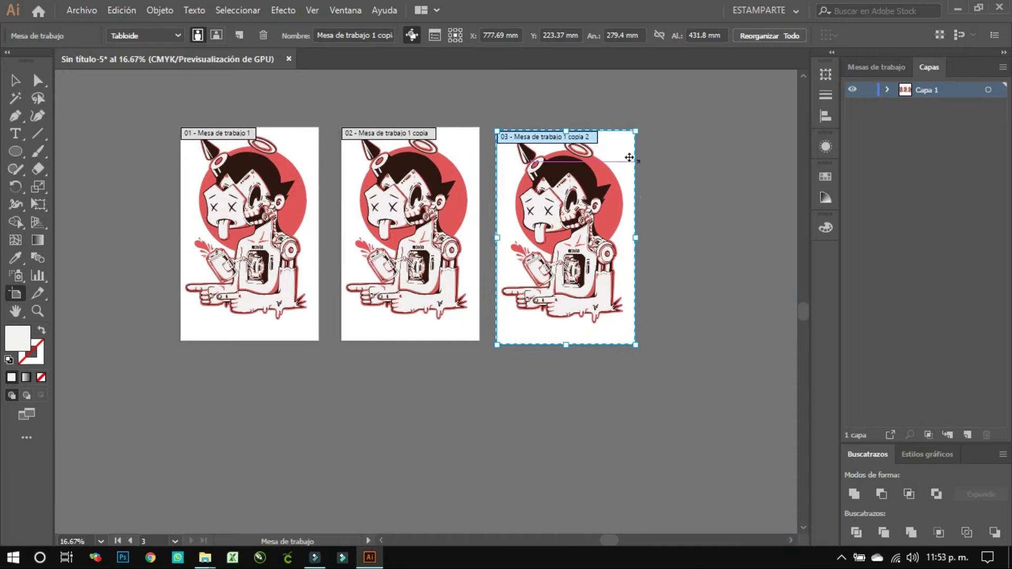
mouse_move(632, 152)
mouse_down()
mouse_move(785, 156)
mouse_move(734, 149)
mouse_up()
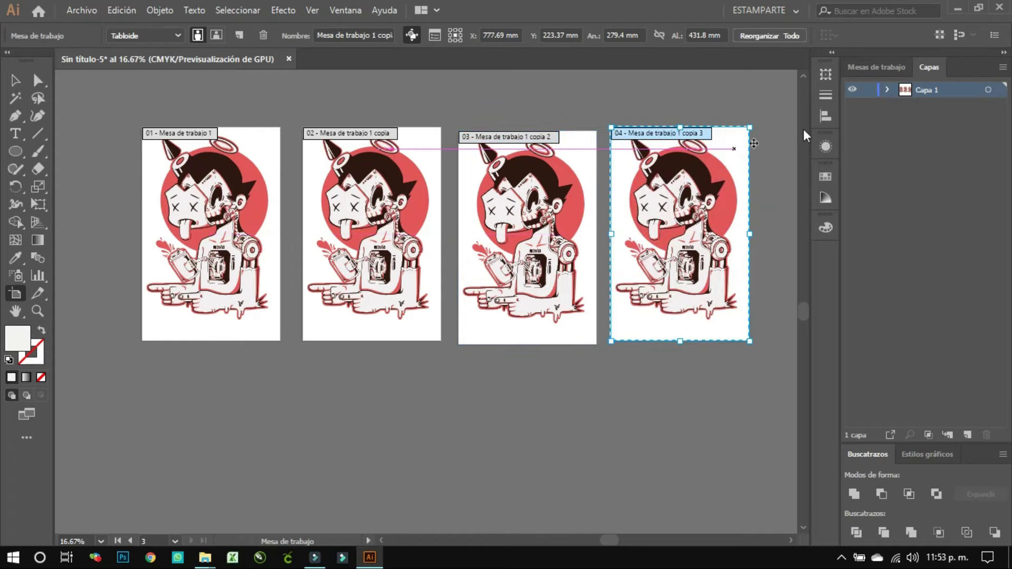
click(888, 89)
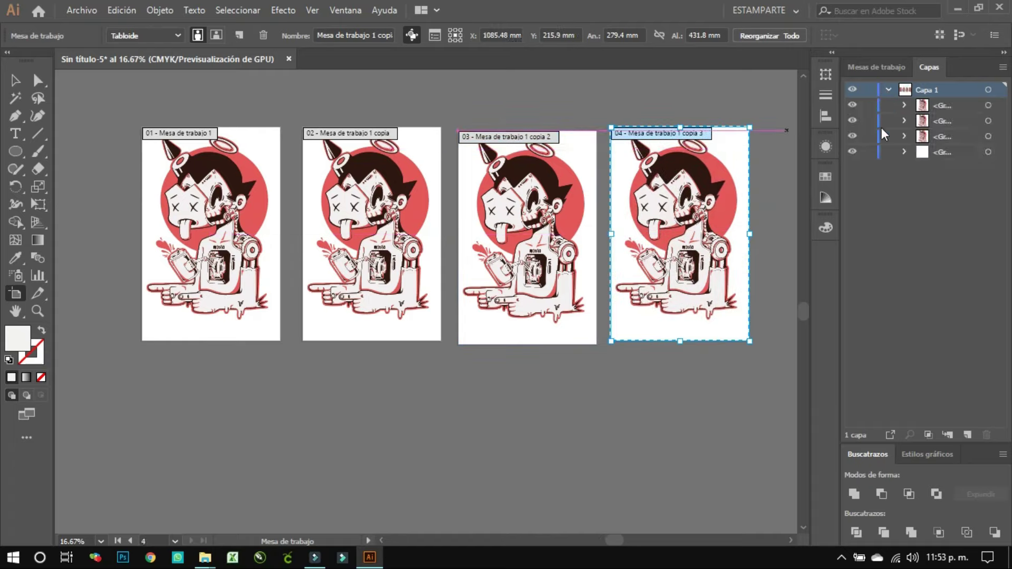
Lock the first, third and fourth robot groups and delete the second copy's dark brown shapes.
click(868, 104)
click(868, 136)
click(868, 152)
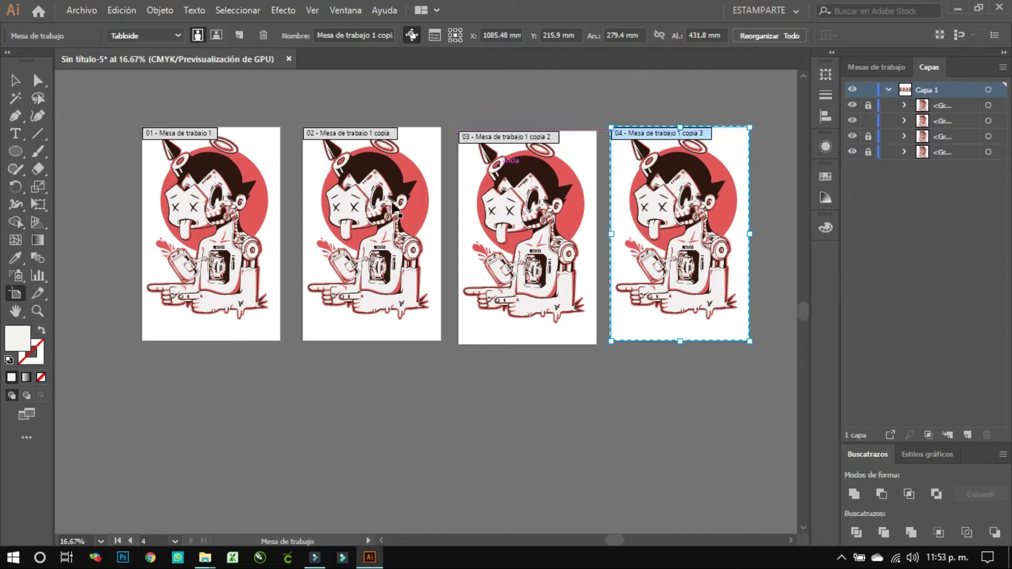
click(16, 98)
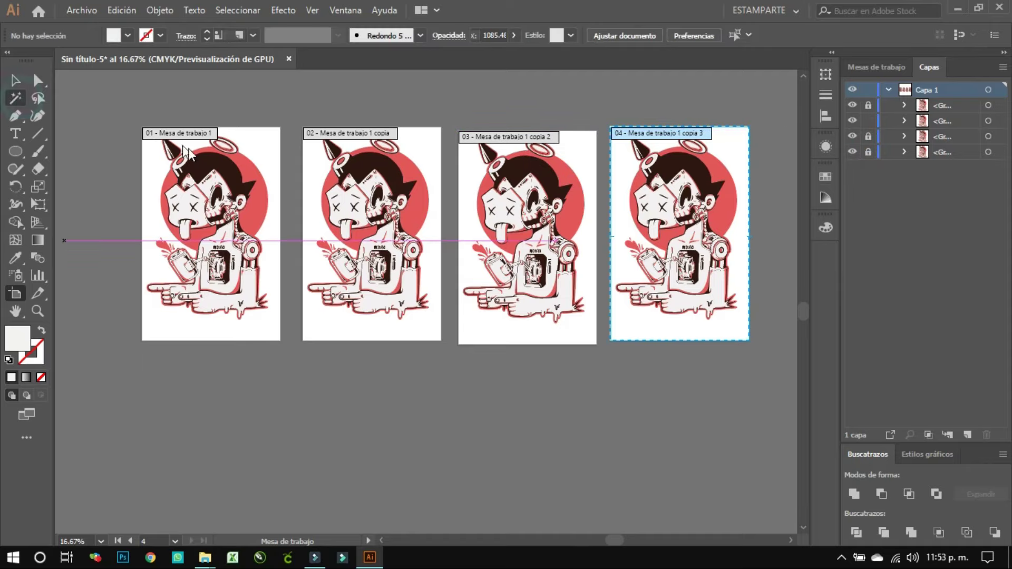
click(15, 98)
click(418, 175)
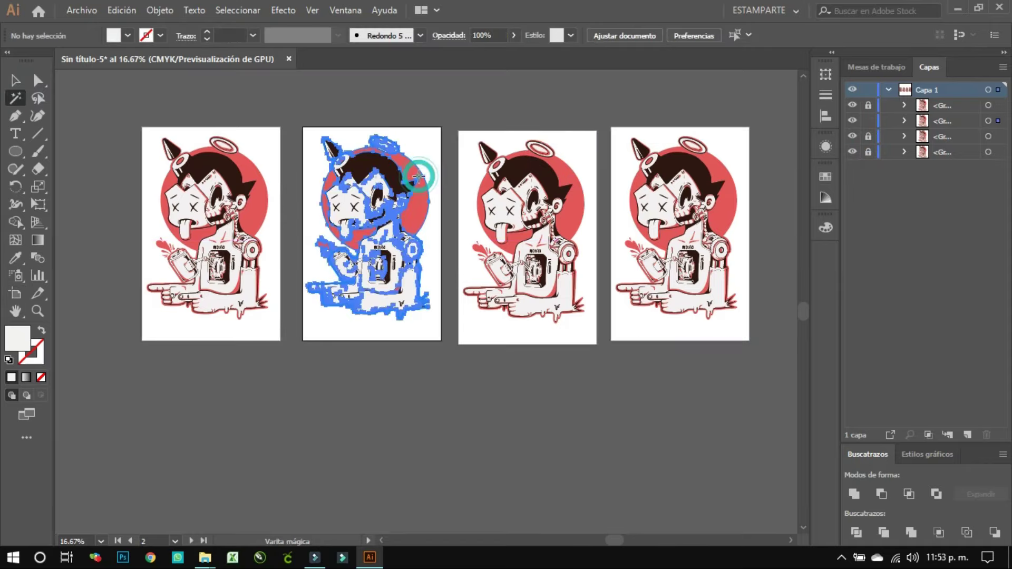
click(398, 185)
click(396, 183)
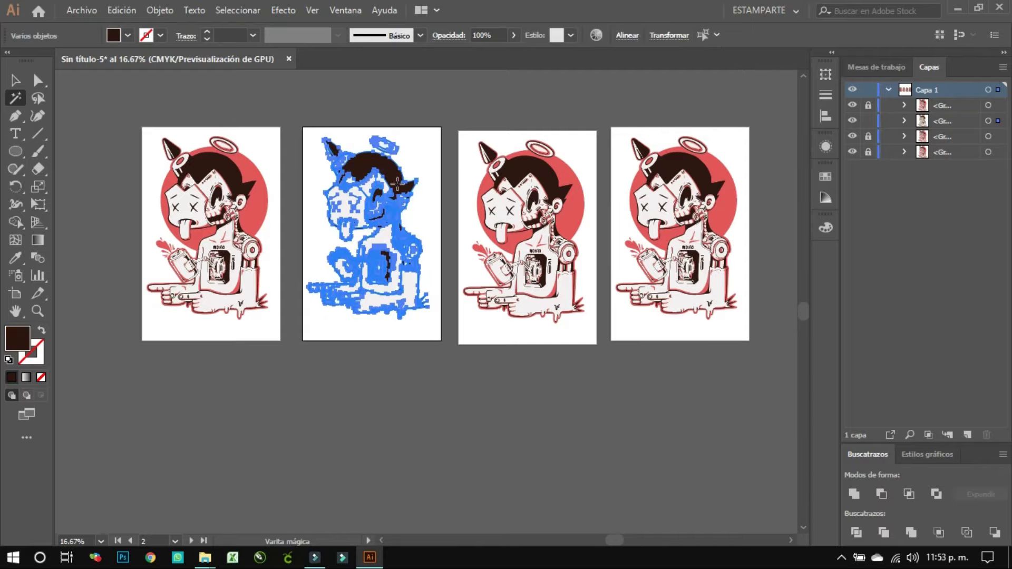
key(Delete)
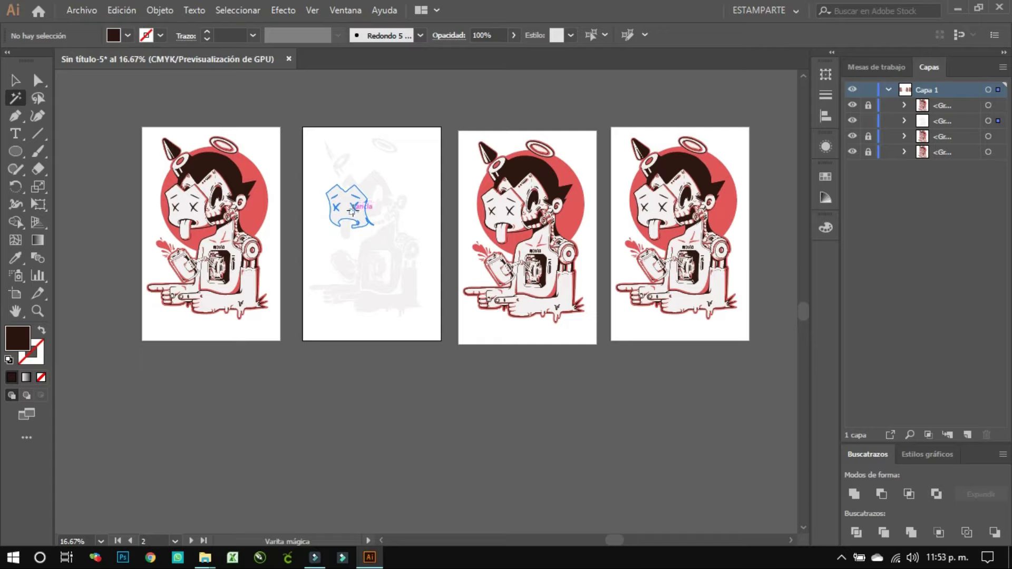
Fill the second robot's remaining shapes with black and lock that copy.
click(352, 210)
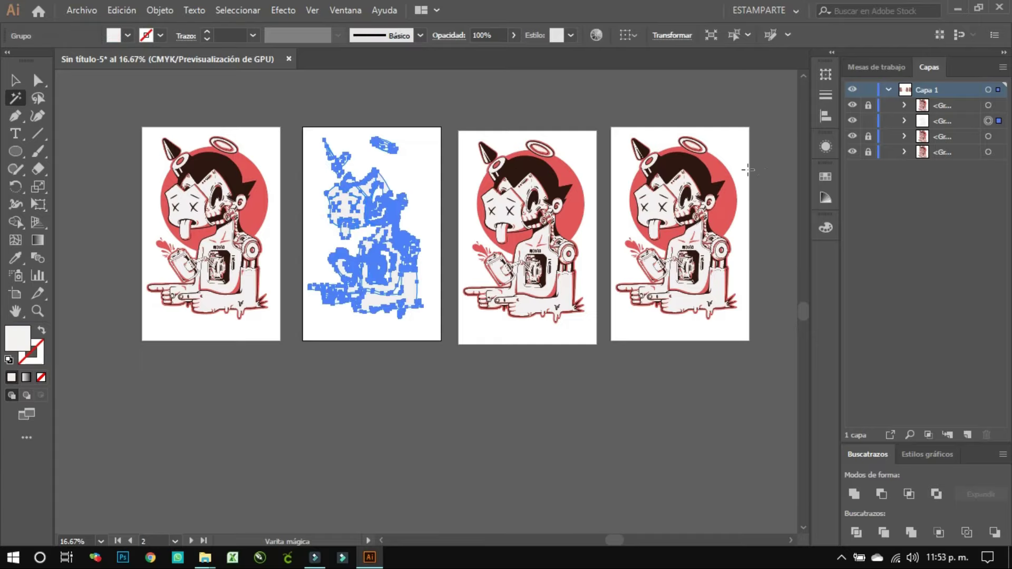
click(820, 179)
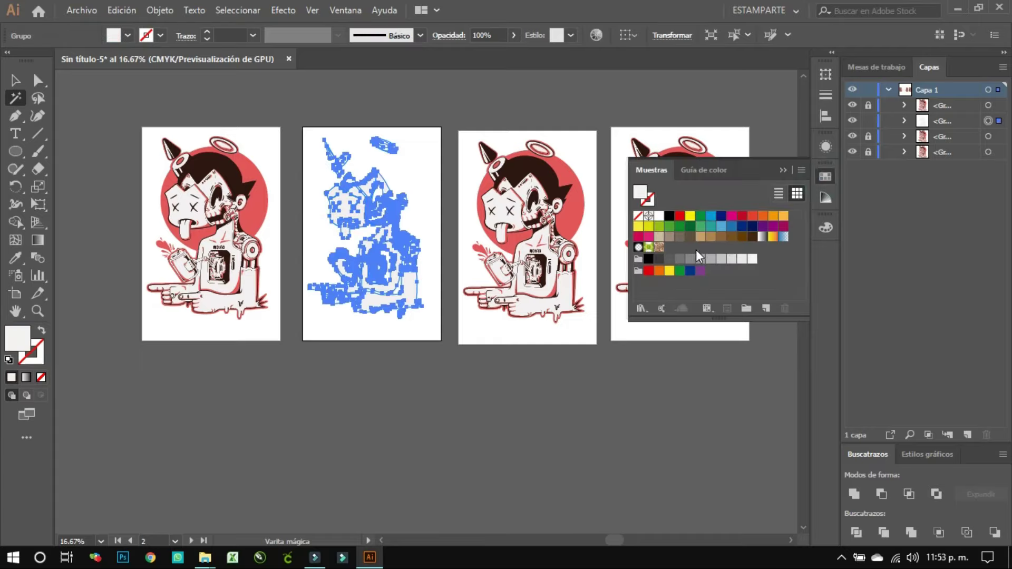
click(669, 216)
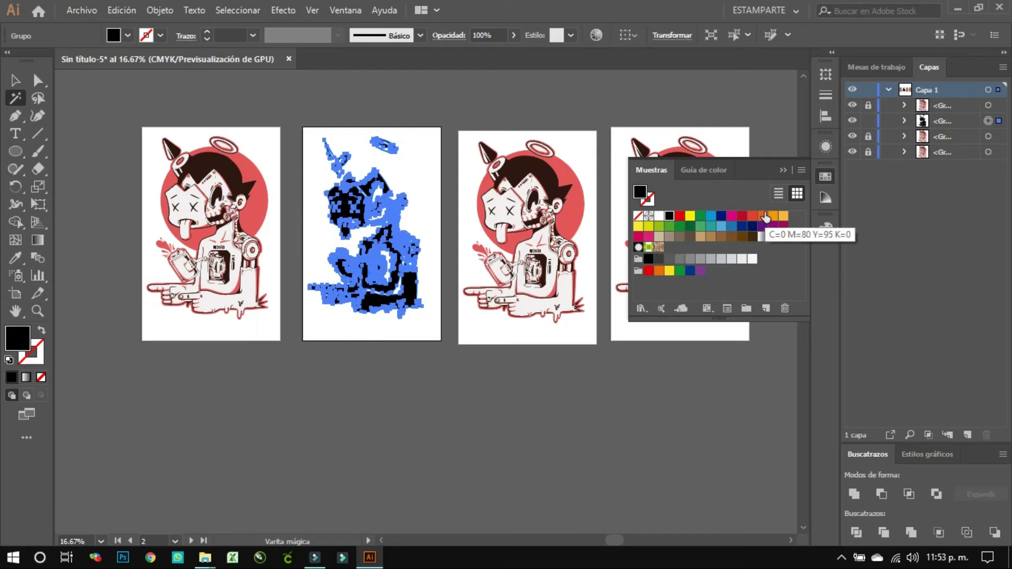
click(779, 170)
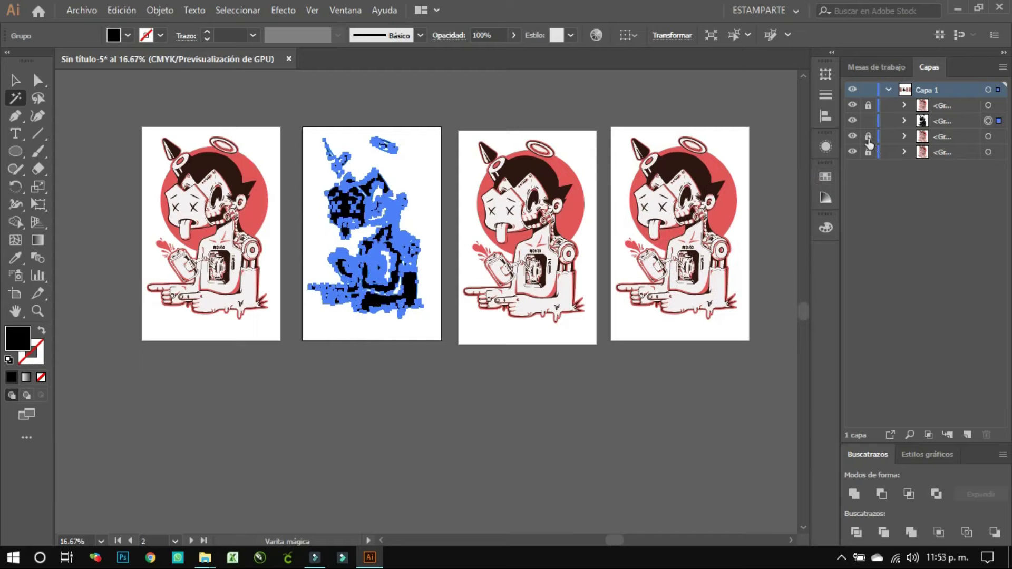
click(868, 121)
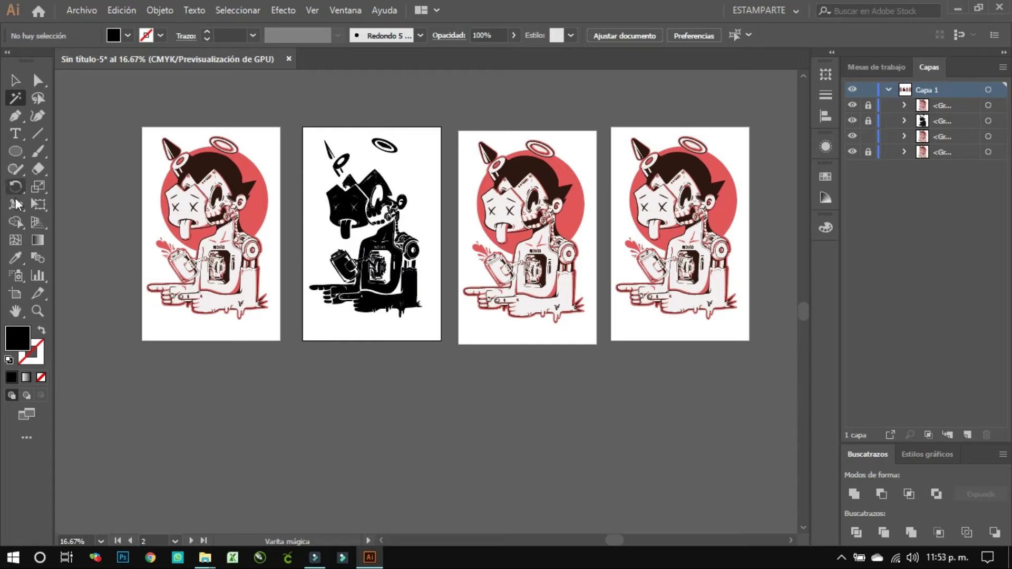
Fill the third robot's red circle with black and lock that copy.
click(539, 169)
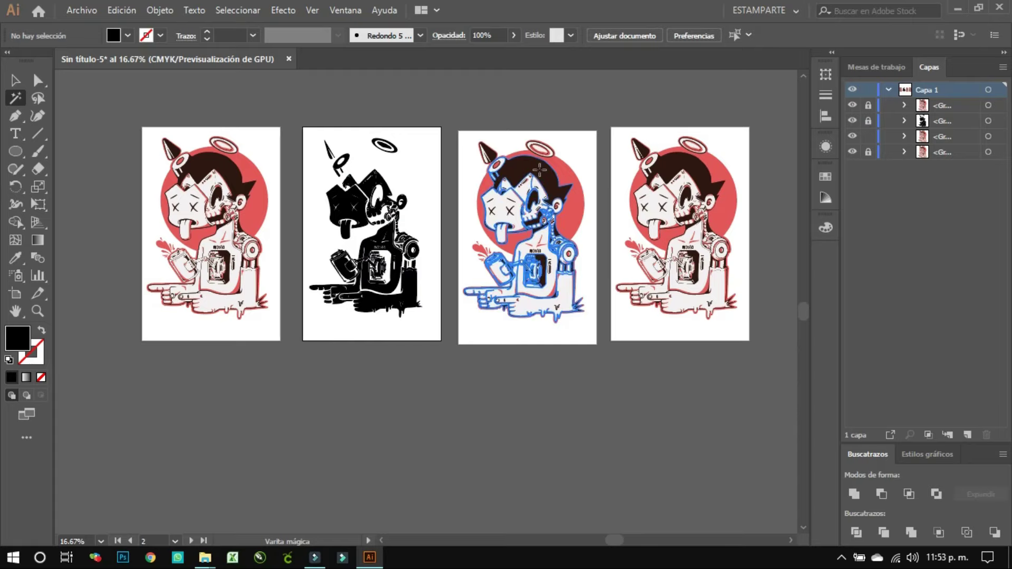
click(539, 169)
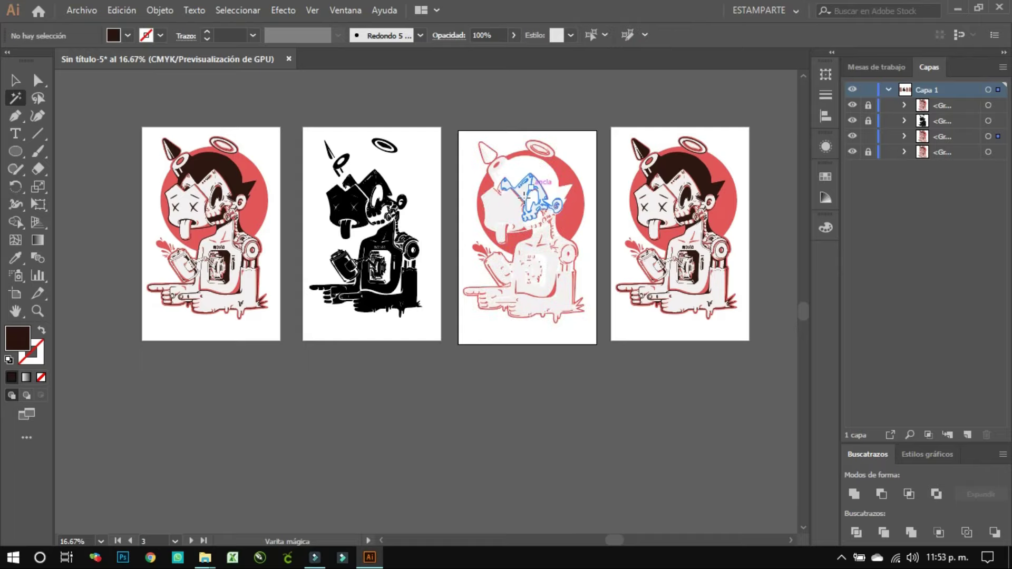
click(502, 211)
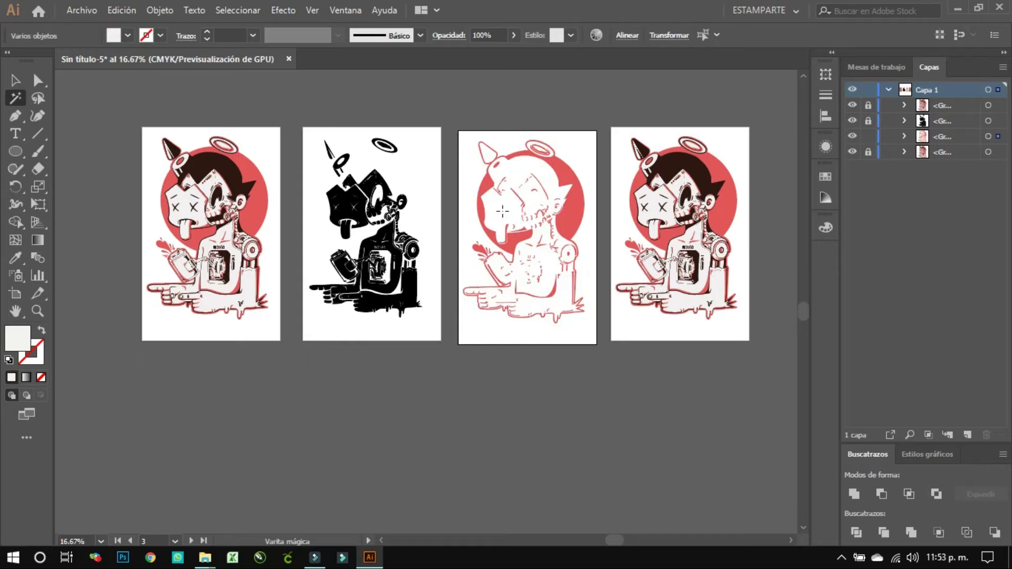
click(574, 199)
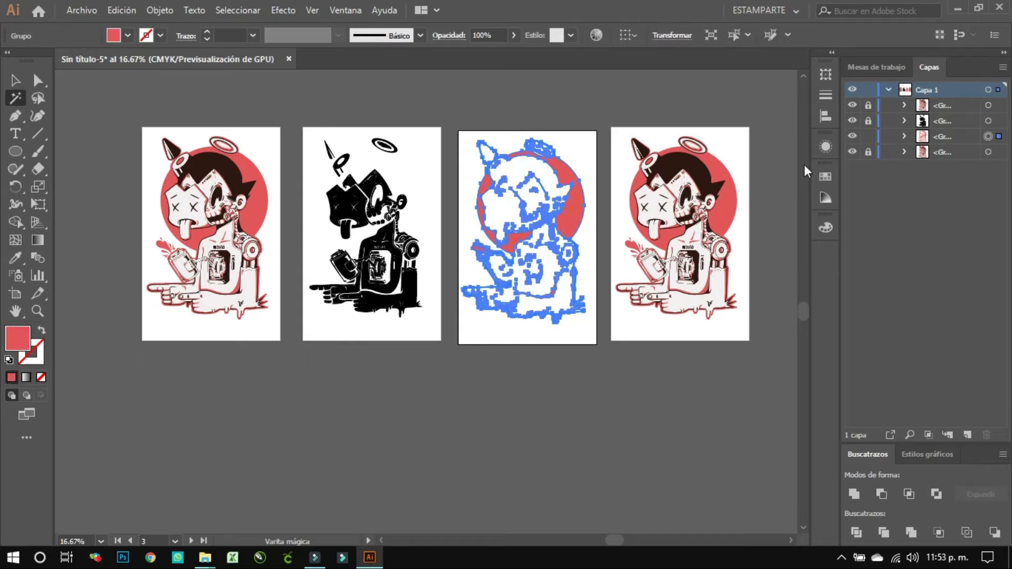
click(819, 179)
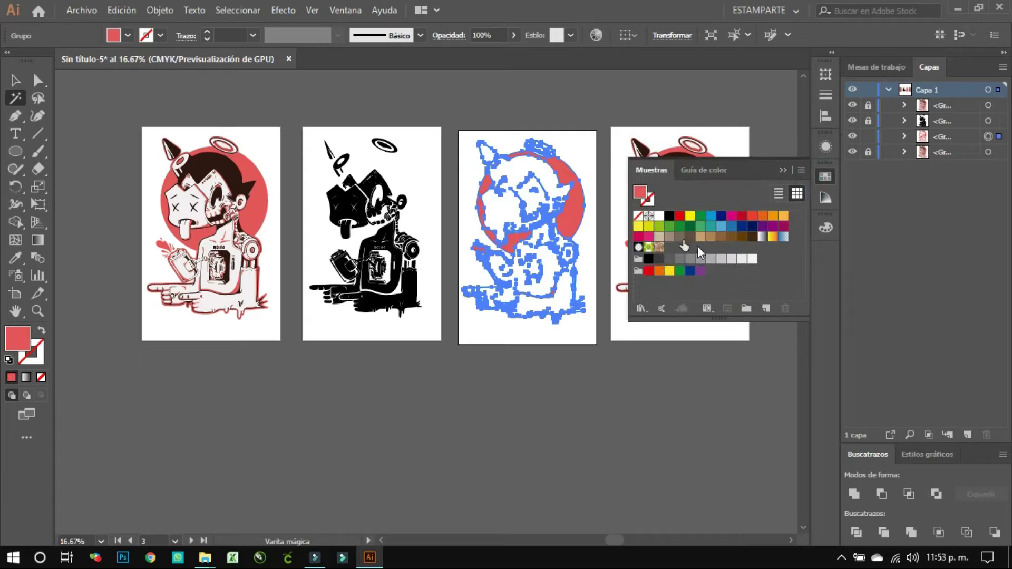
click(666, 217)
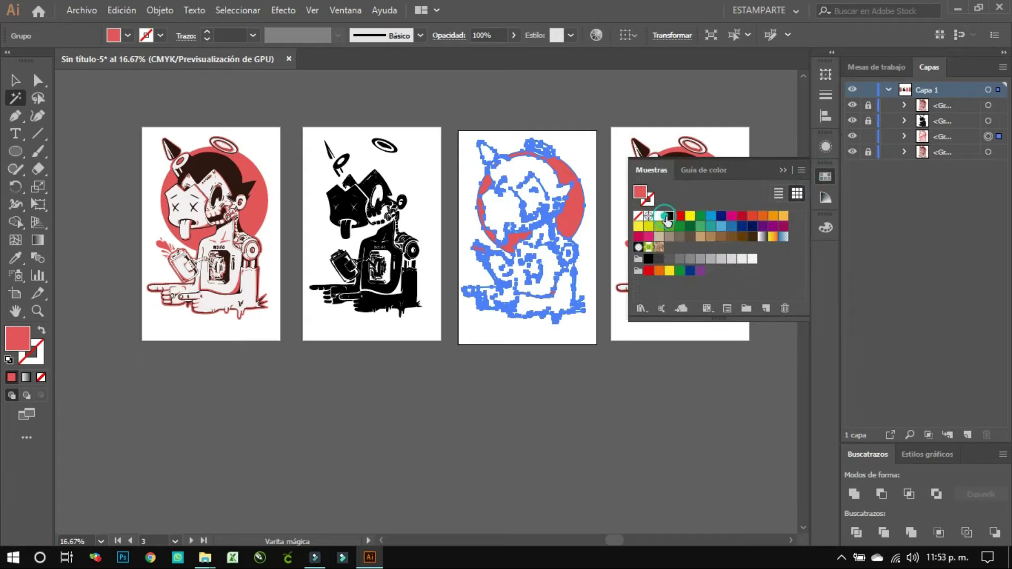
click(782, 169)
click(867, 136)
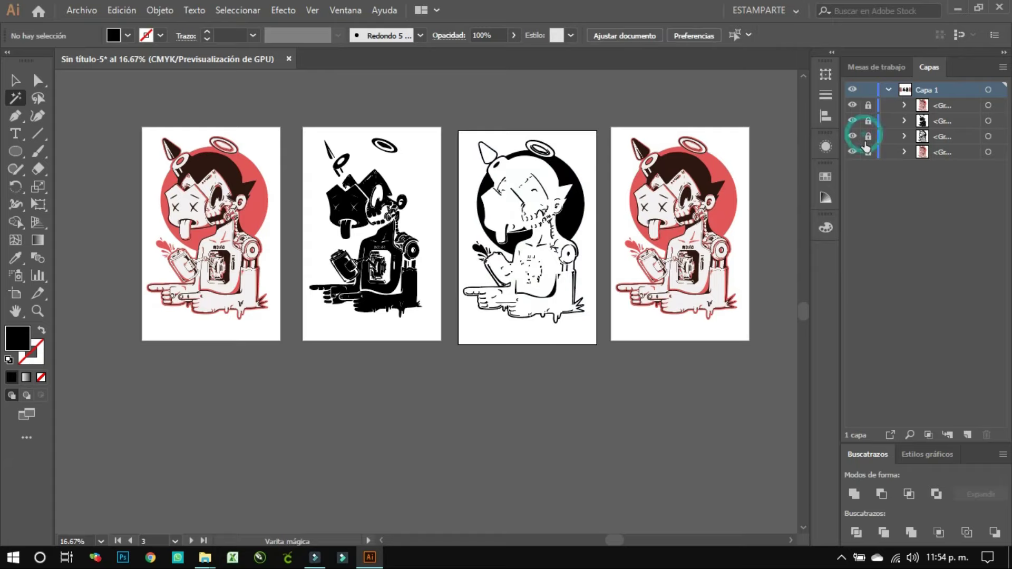
Unlock the fourth robot, delete its red areas and fill its dark areas black.
click(868, 151)
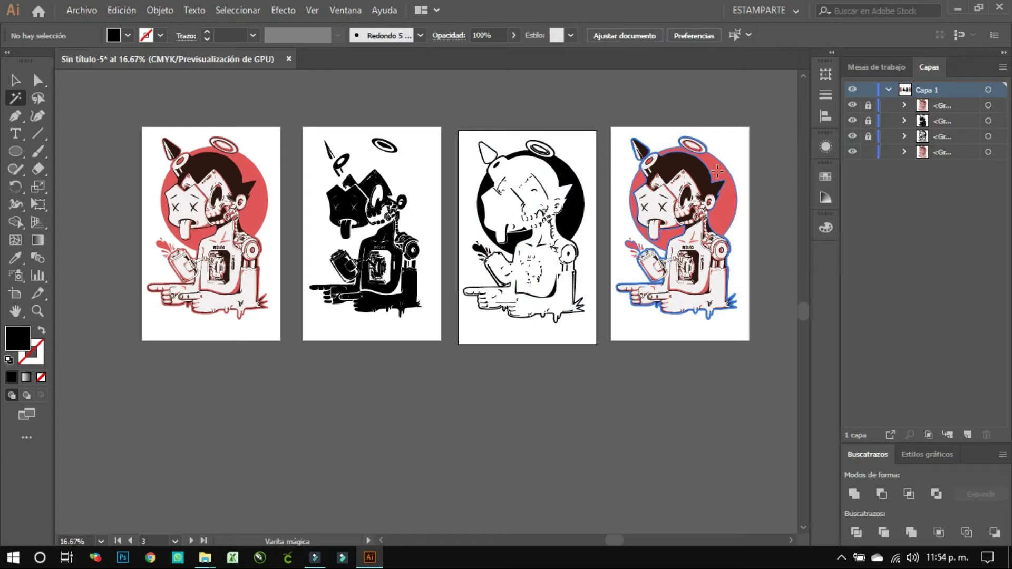
click(726, 181)
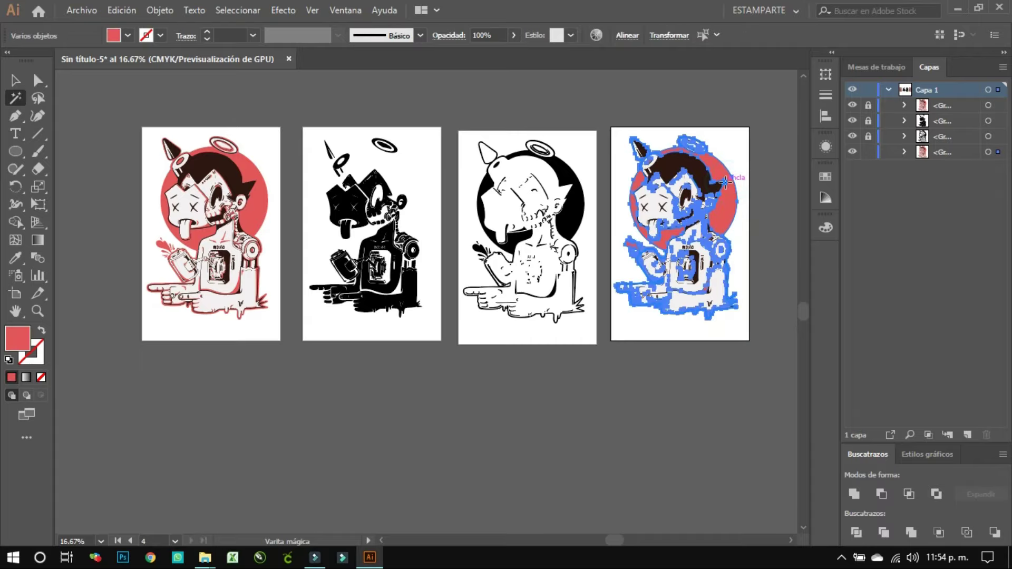
key(Delete)
click(663, 208)
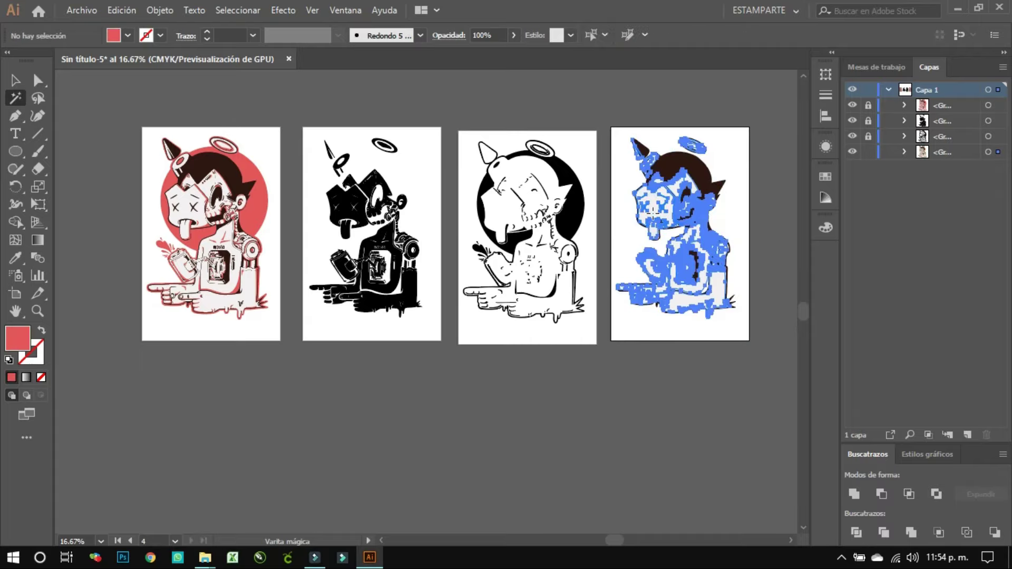
click(701, 173)
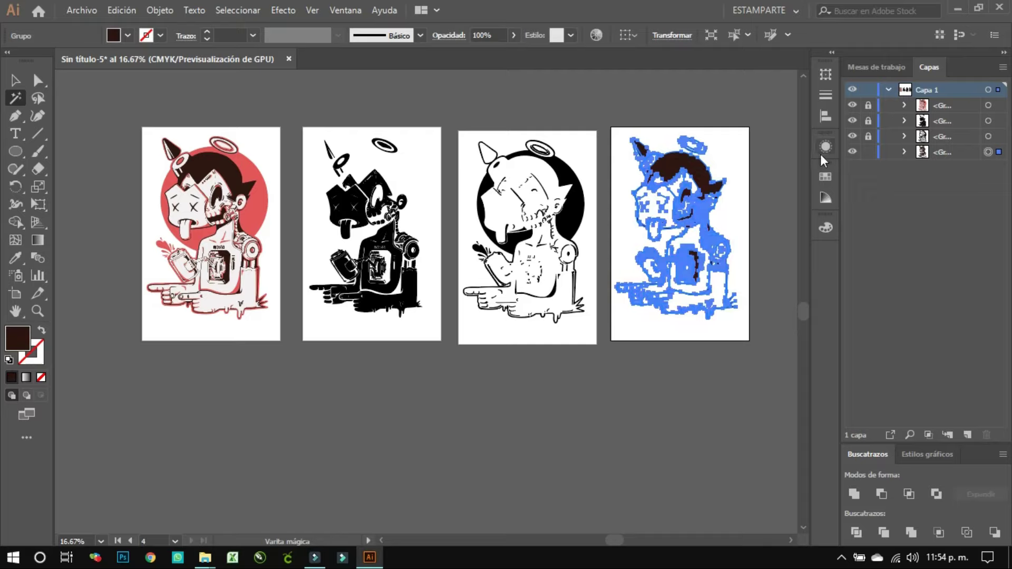
click(825, 176)
click(669, 217)
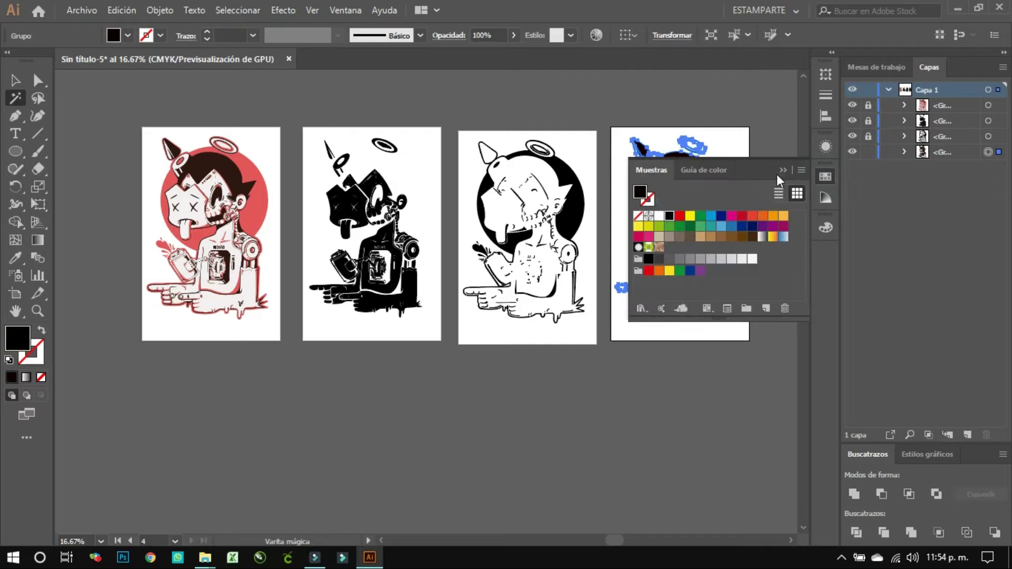
click(780, 171)
click(13, 83)
click(321, 87)
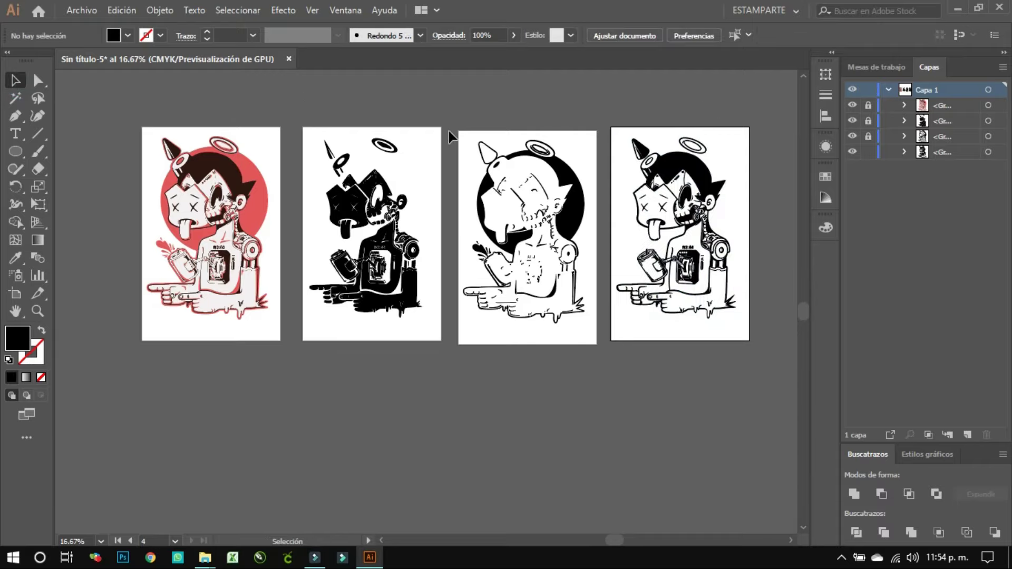
scroll(698, 218, up, 5)
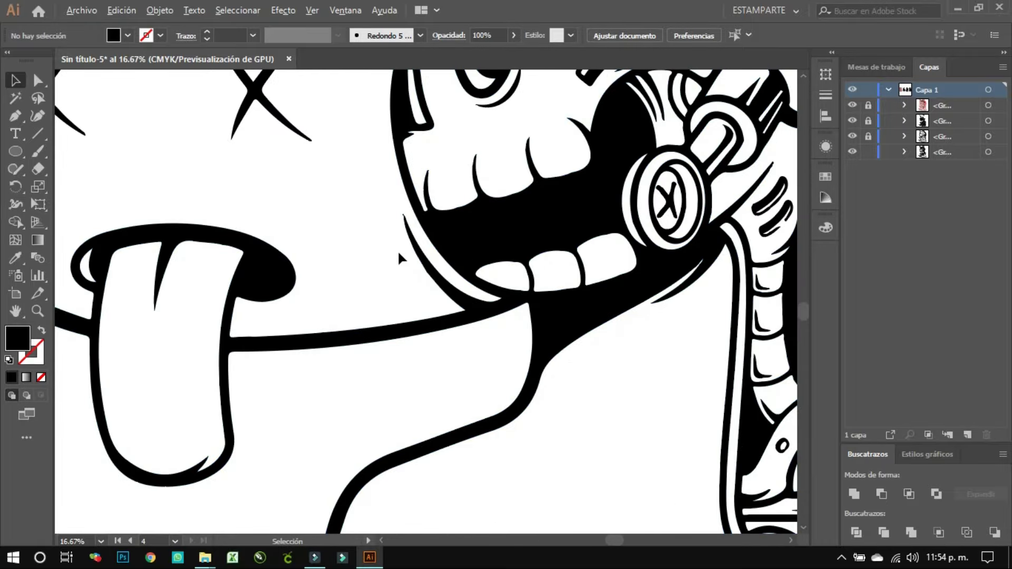
scroll(578, 235, down, 2)
scroll(369, 221, down, 3)
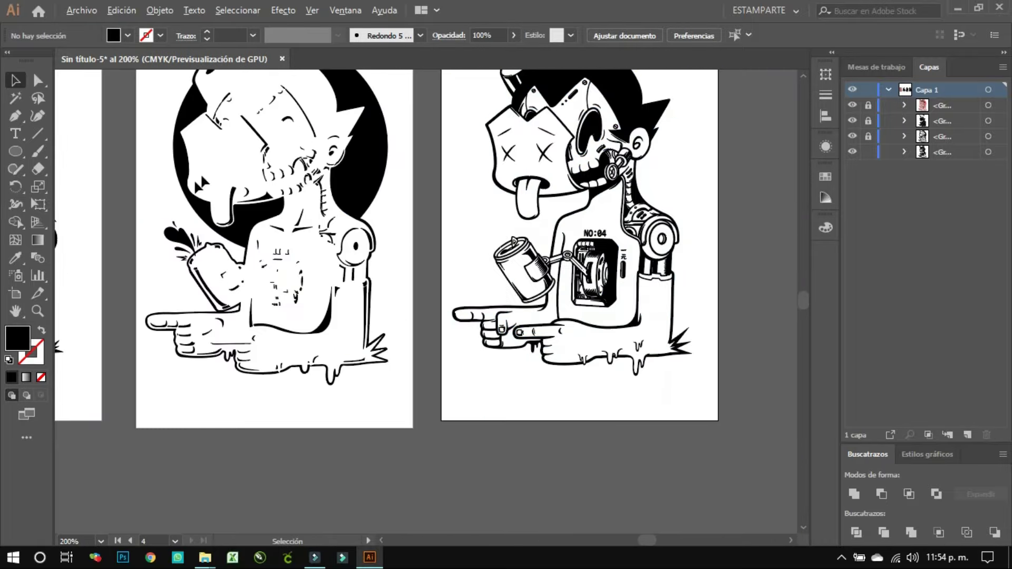
scroll(255, 210, up, 2)
scroll(255, 209, down, 1)
scroll(255, 210, down, 3)
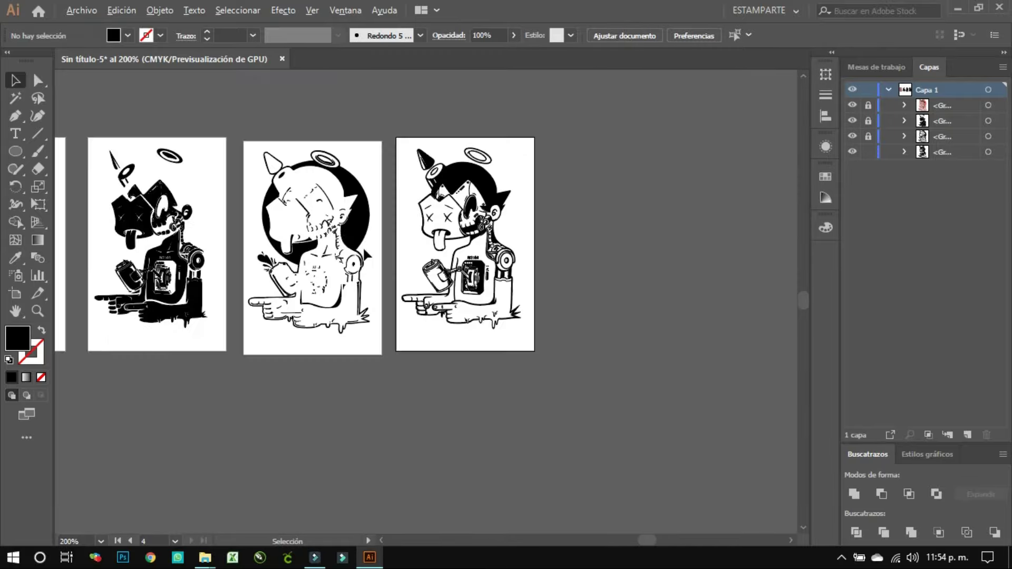
scroll(255, 210, down, 2)
scroll(307, 247, up, 2)
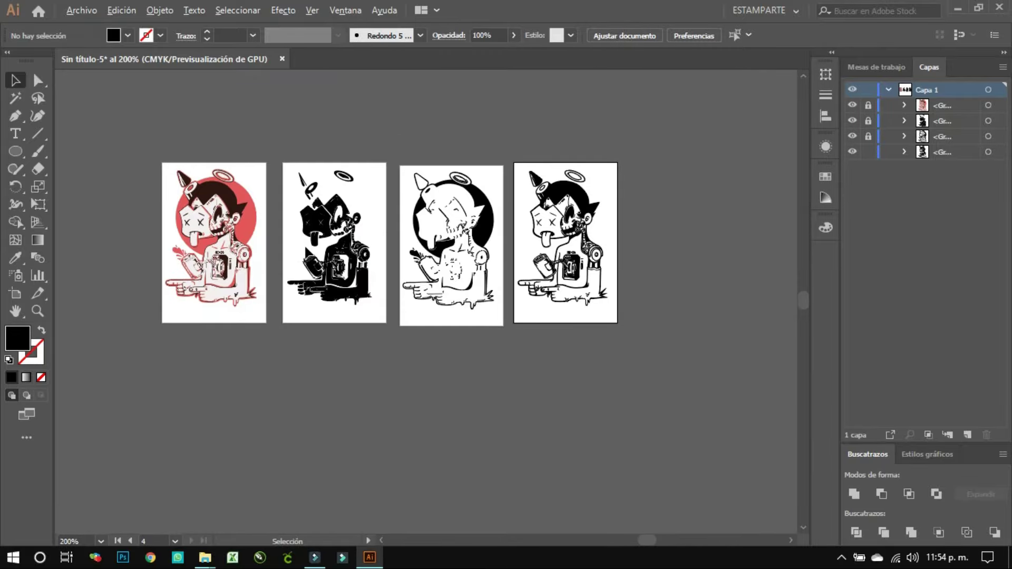
scroll(306, 246, up, 1)
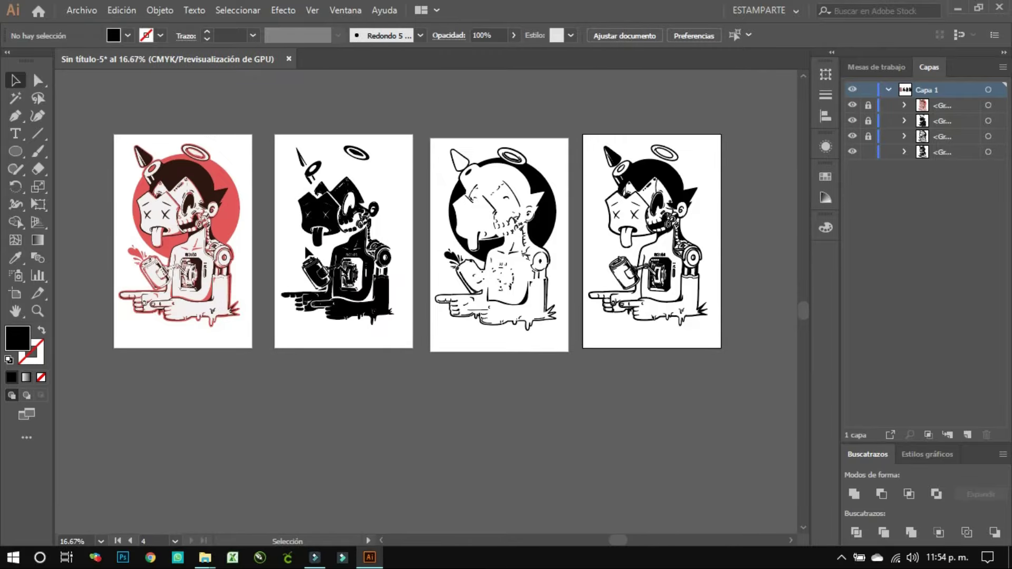